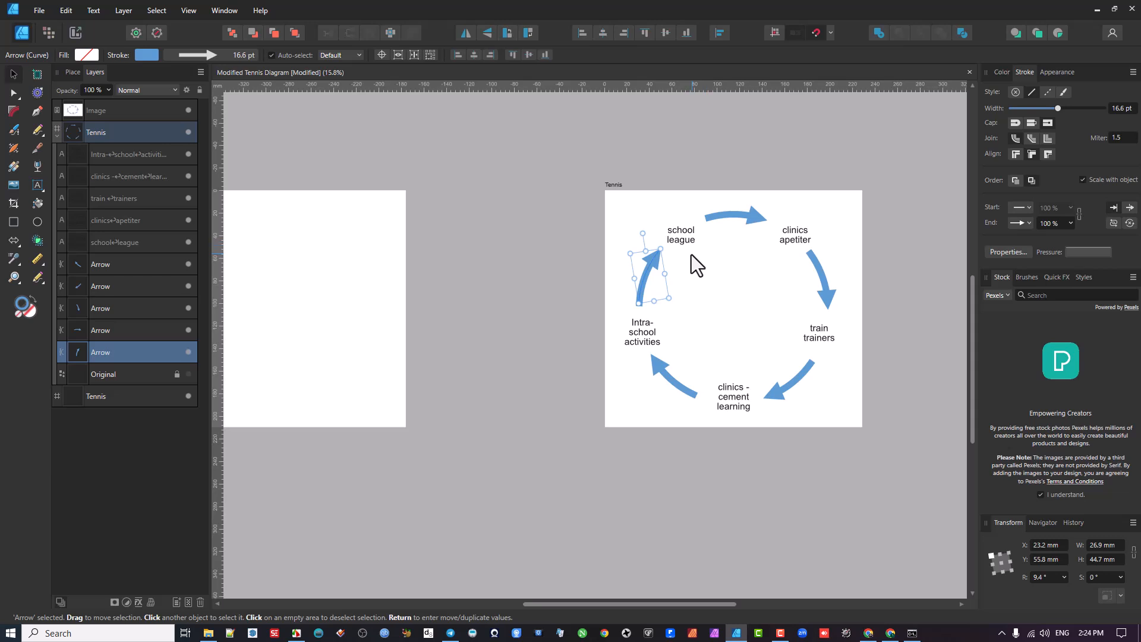
- Examine the curved arrow between "Intra-school activities" and "school league" and its nodes with the Node Tool
drag(555, 247, 626, 239)
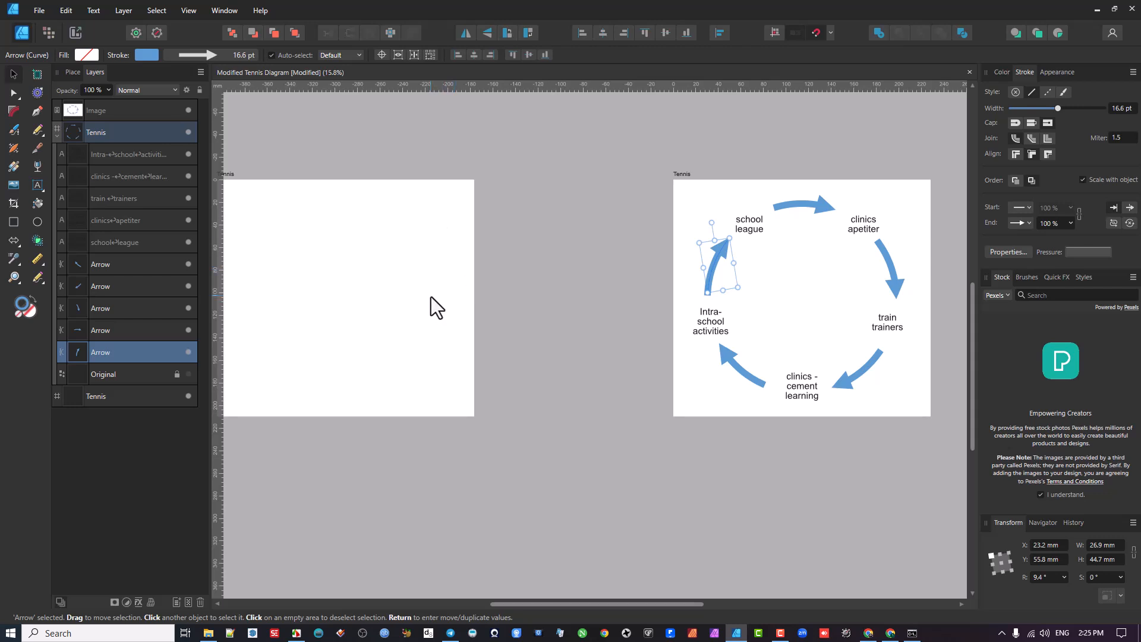
mouse_move(415, 276)
mouse_down()
mouse_move(529, 268)
mouse_move(255, 292)
mouse_up()
drag(465, 294, 383, 295)
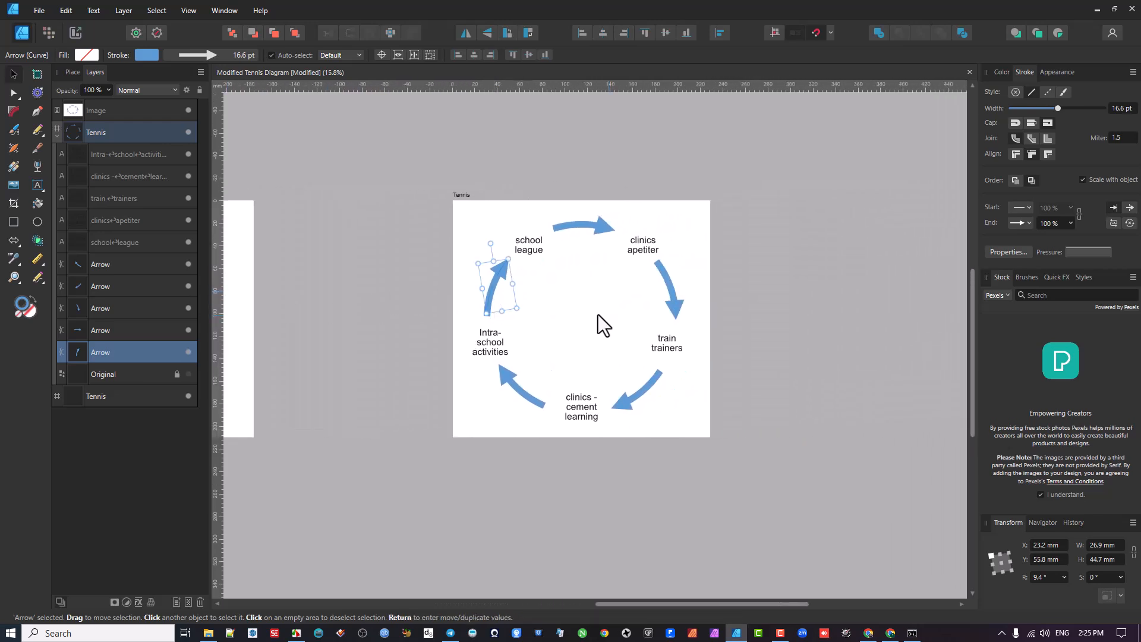
scroll(598, 315, up, 3)
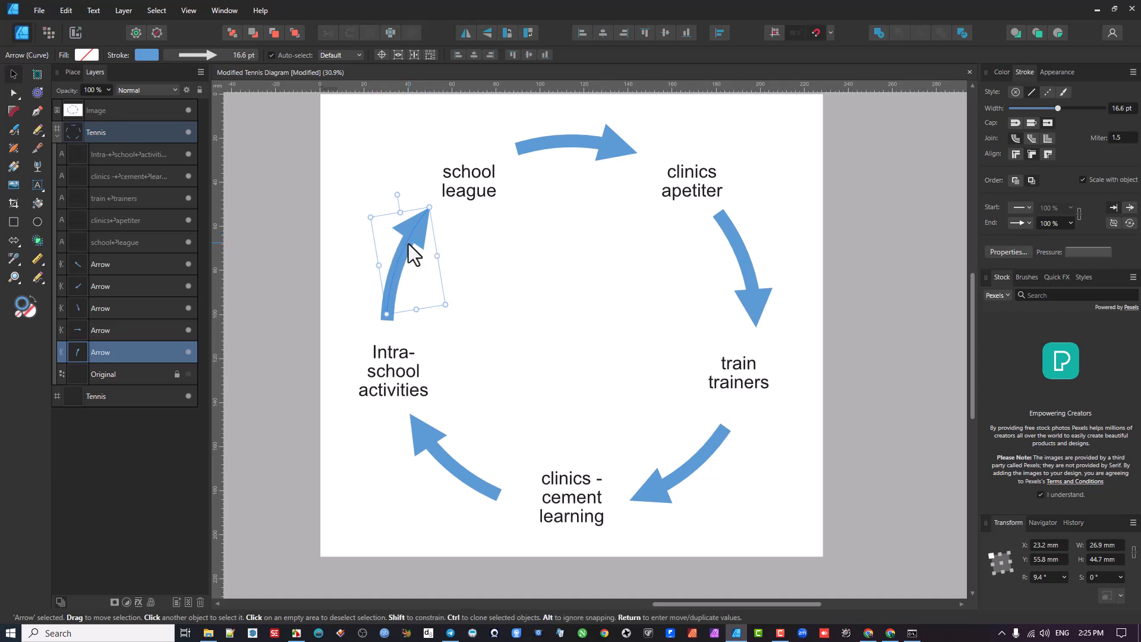
click(13, 95)
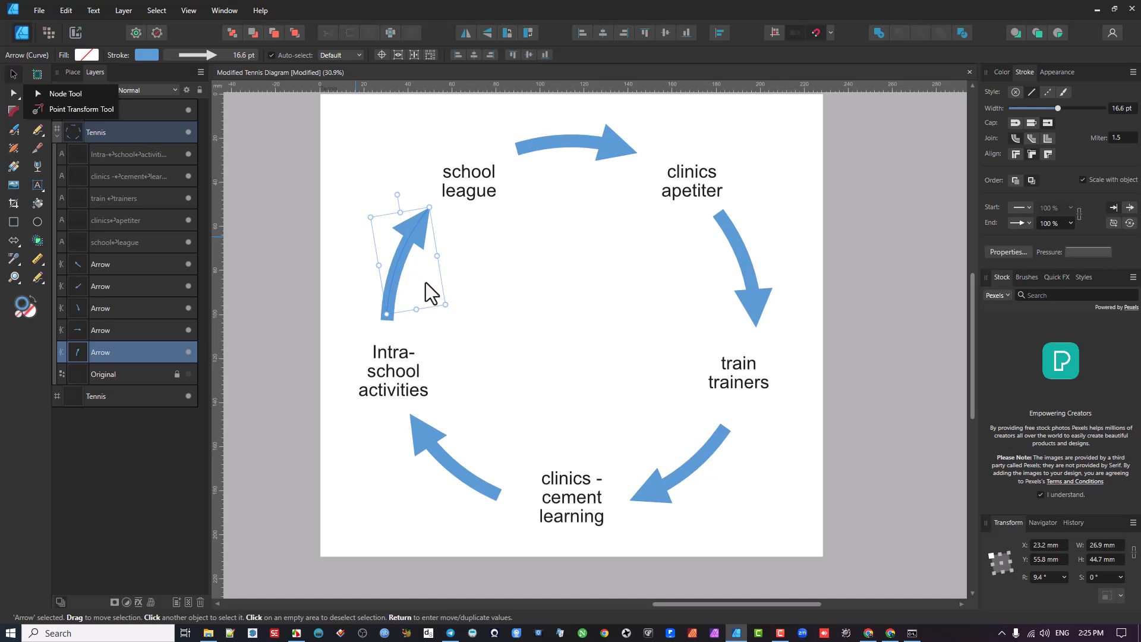
click(53, 94)
scroll(400, 271, up, 3)
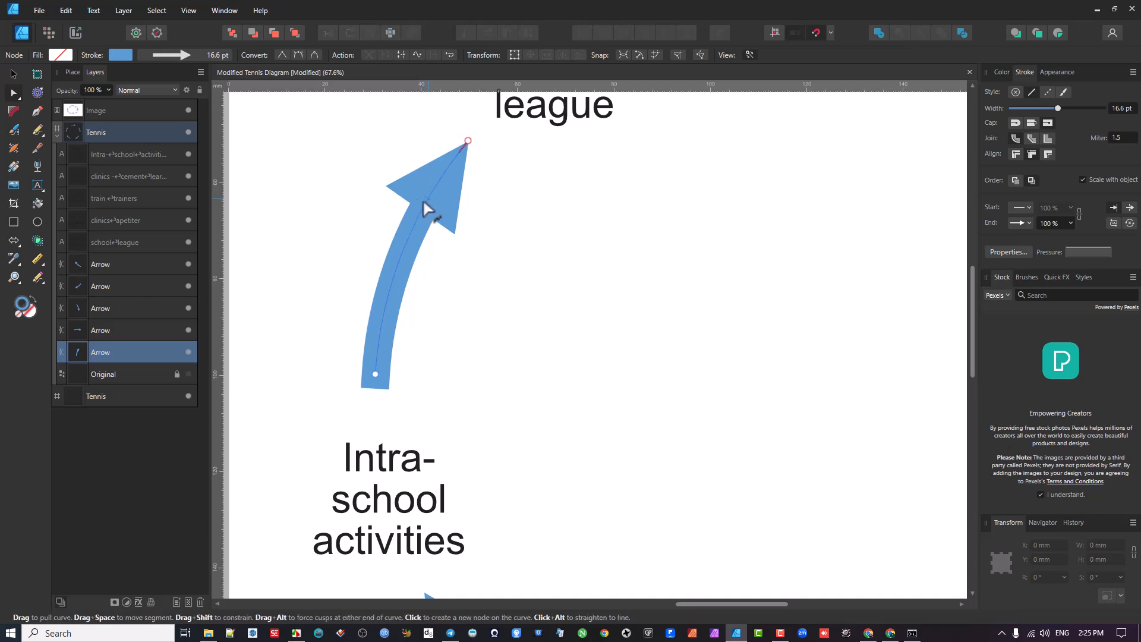
scroll(431, 188, up, 3)
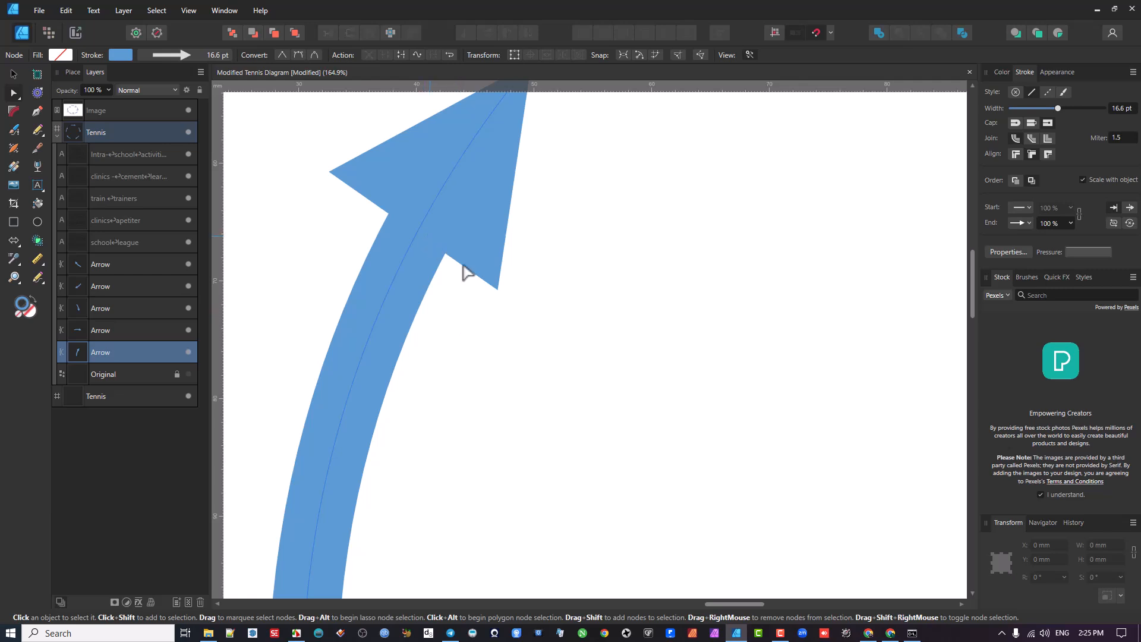
scroll(563, 272, down, 4)
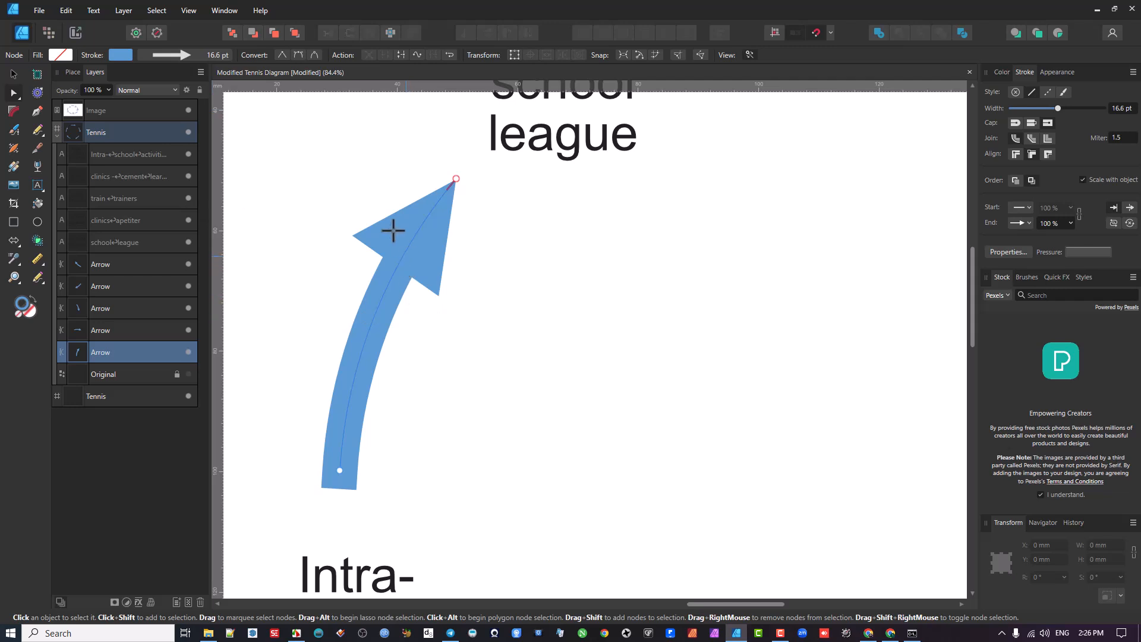
scroll(398, 256, up, 2)
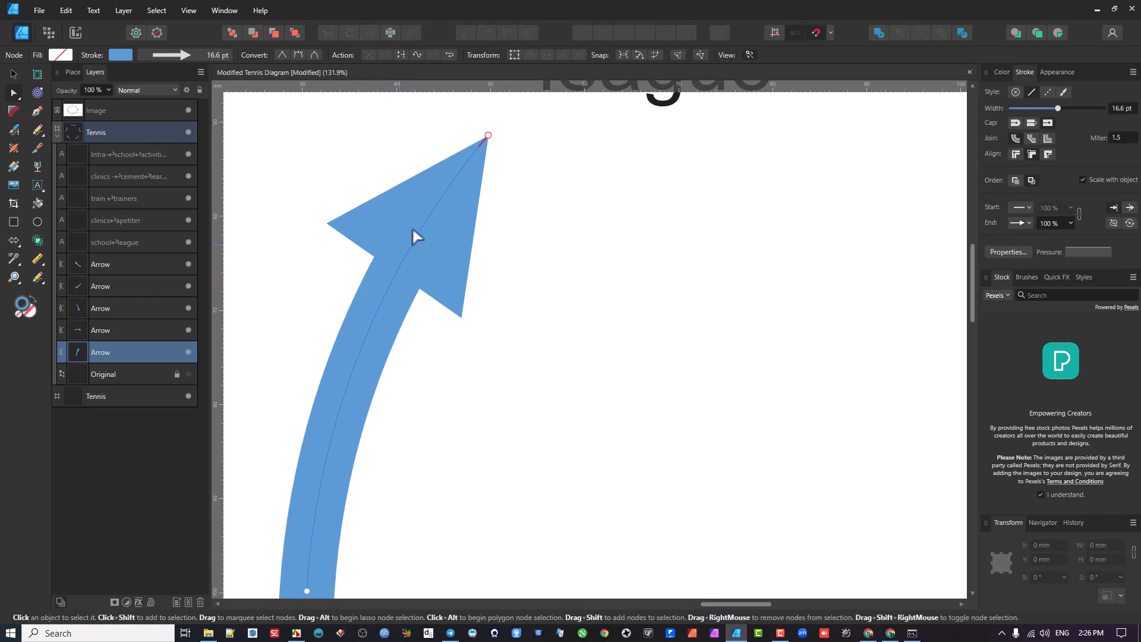
scroll(409, 241, down, 6)
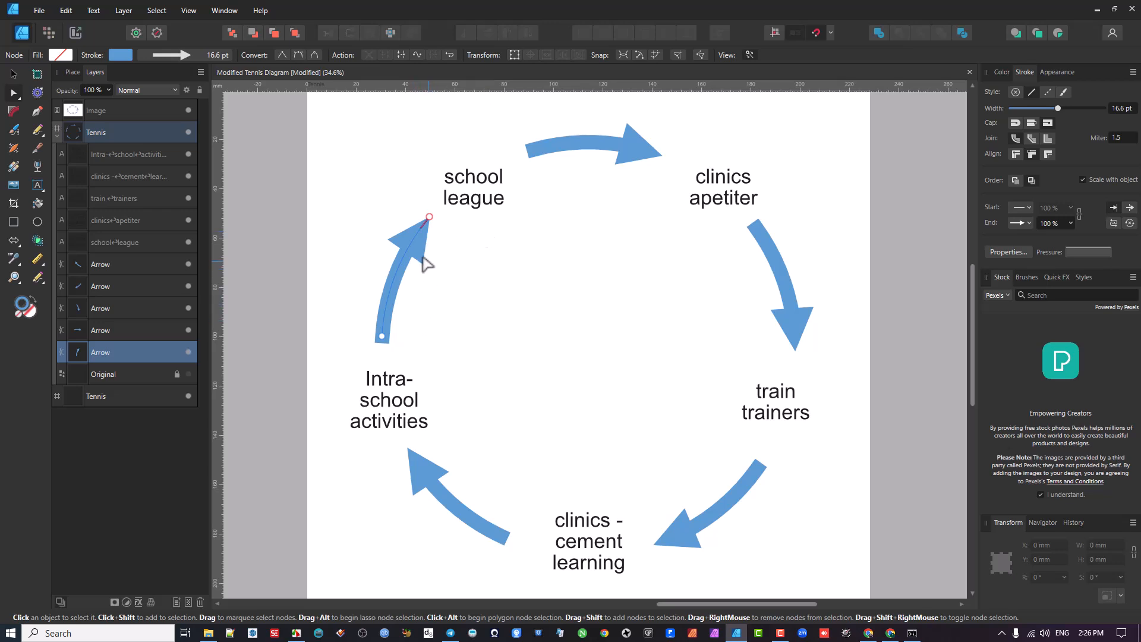
- Draw a circle about 137.5 mm in diameter on the empty Tennis artboard
scroll(430, 263, down, 4)
drag(430, 263, 809, 270)
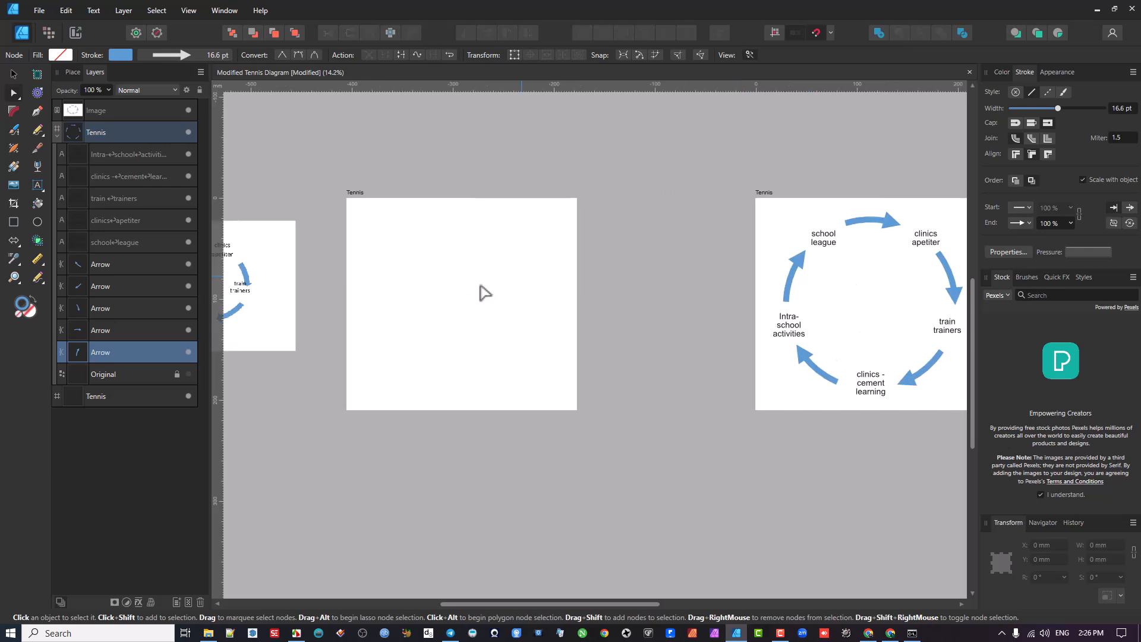
drag(417, 257, 523, 258)
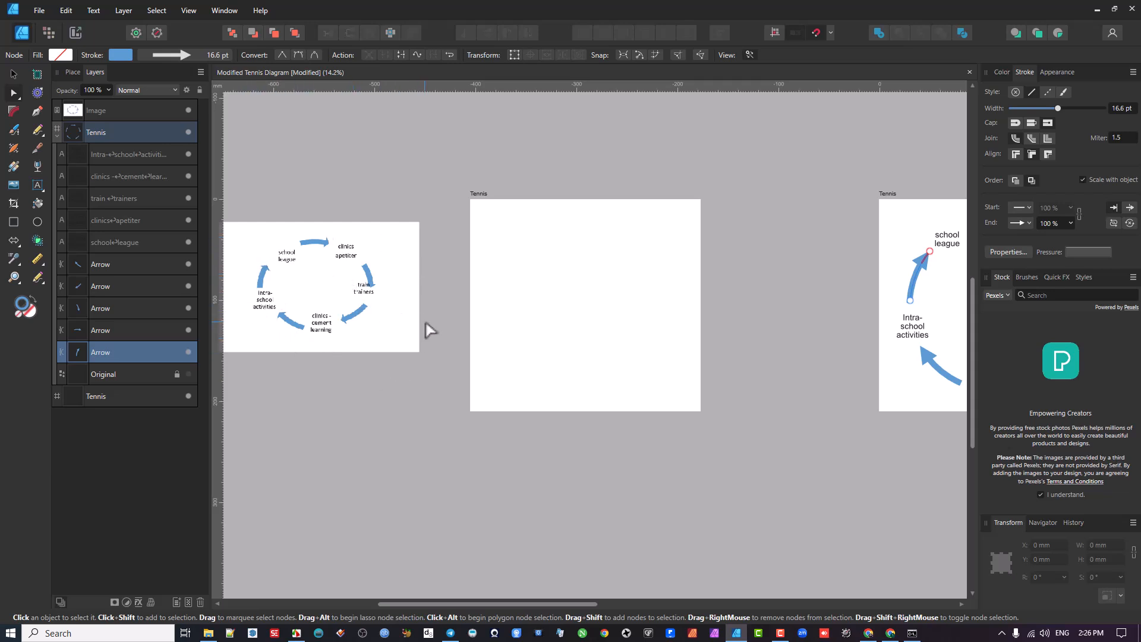
click(35, 223)
mouse_move(527, 250)
mouse_down()
mouse_move(588, 326)
mouse_move(622, 344)
mouse_move(517, 351)
mouse_move(555, 356)
mouse_move(540, 347)
mouse_move(584, 338)
mouse_move(641, 344)
mouse_move(553, 341)
mouse_move(621, 369)
mouse_move(603, 377)
mouse_move(535, 351)
mouse_move(586, 372)
mouse_move(562, 357)
mouse_move(604, 366)
mouse_move(504, 332)
mouse_move(526, 340)
mouse_move(535, 323)
mouse_move(667, 407)
mouse_move(591, 348)
mouse_up()
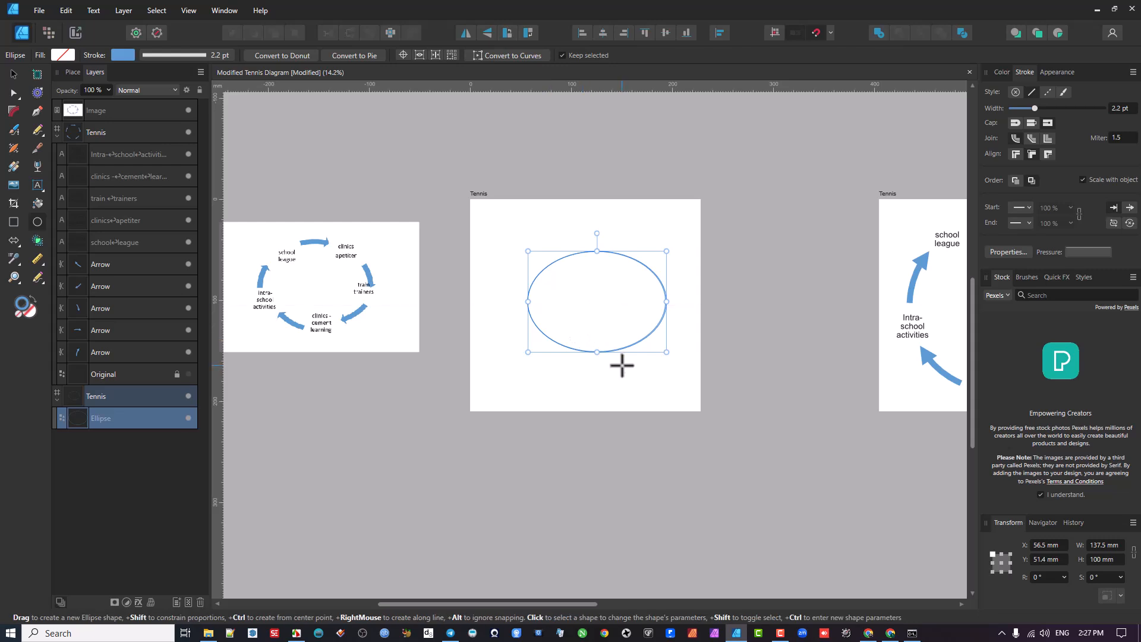
key(ctrl+z)
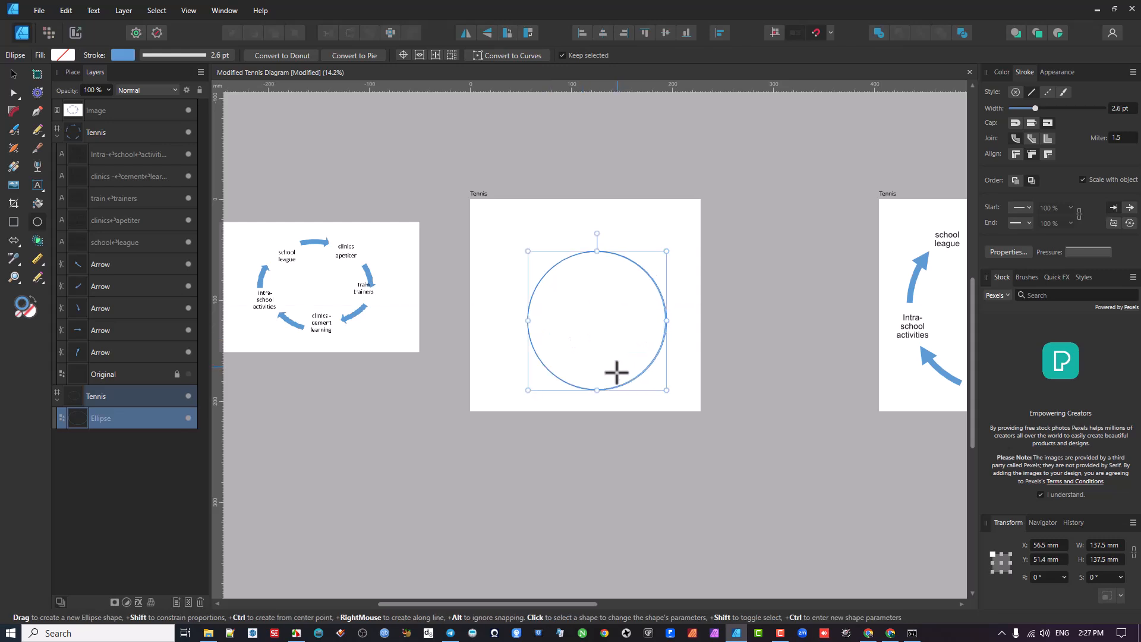
- Reposition the circle and align it to the horizontal center and vertical middle of its artboard
click(13, 74)
drag(594, 285, 563, 262)
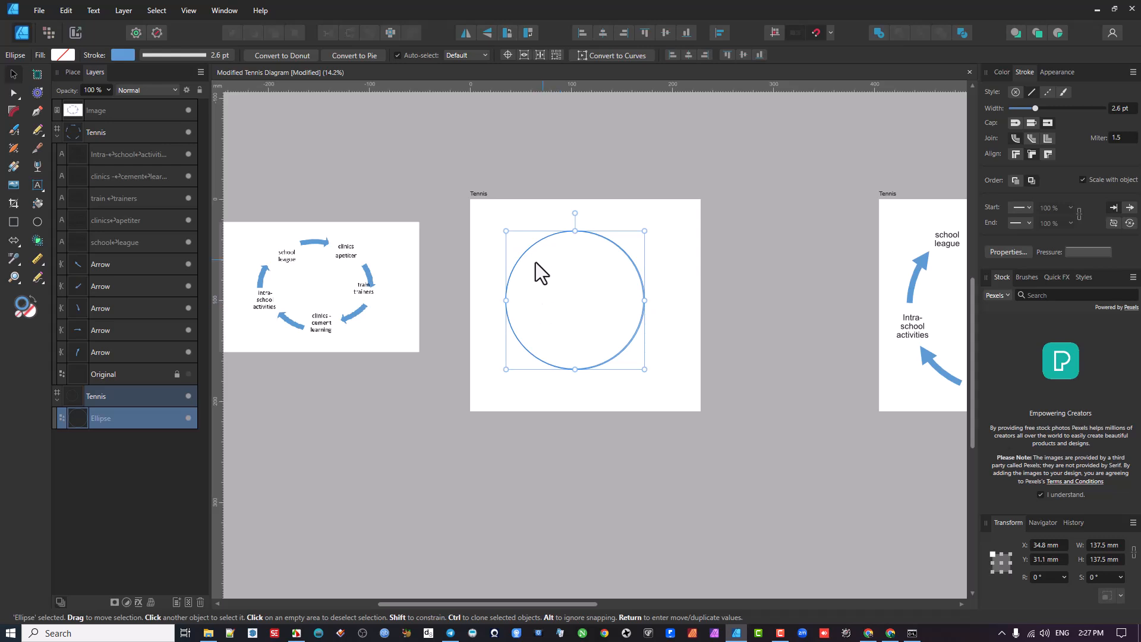
mouse_move(568, 285)
mouse_down()
mouse_move(553, 295)
mouse_move(590, 298)
mouse_move(548, 294)
mouse_up()
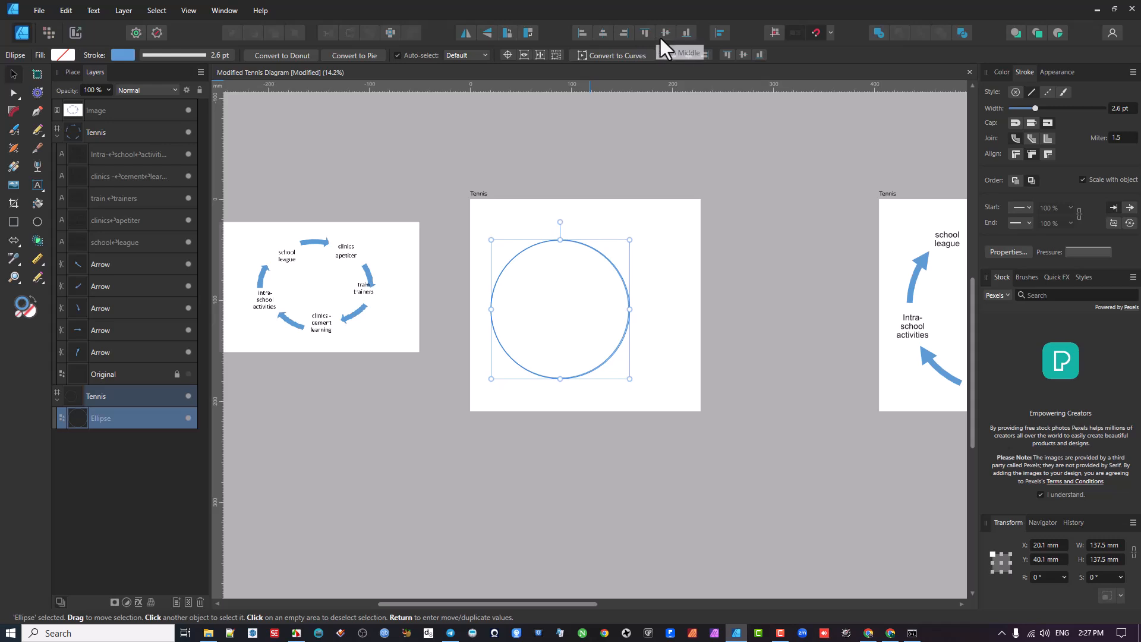
click(720, 33)
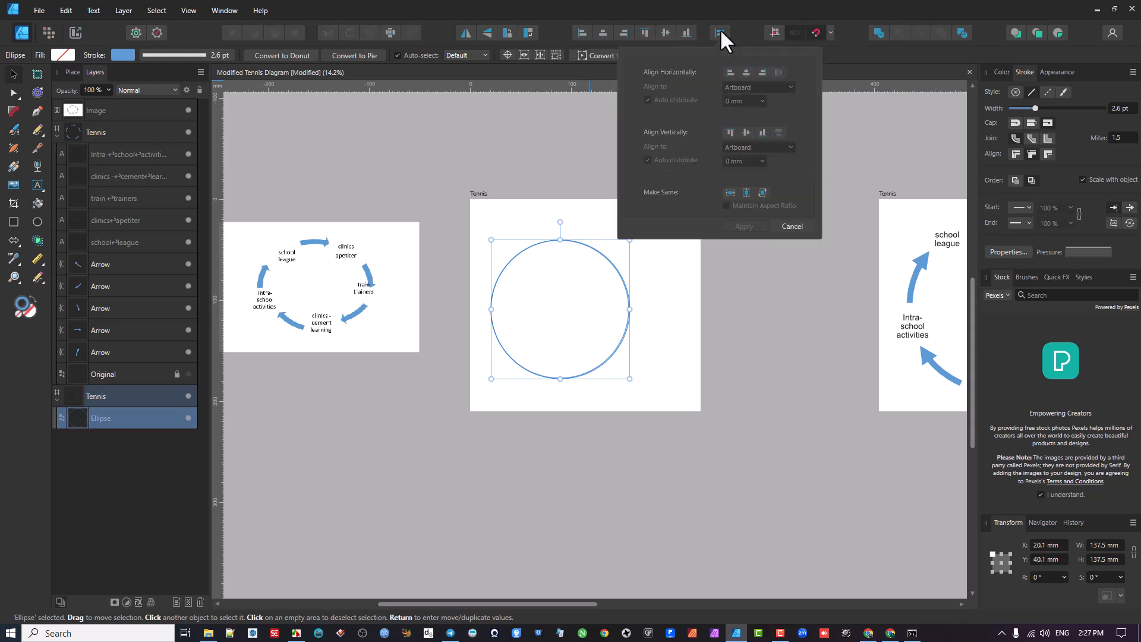
click(719, 31)
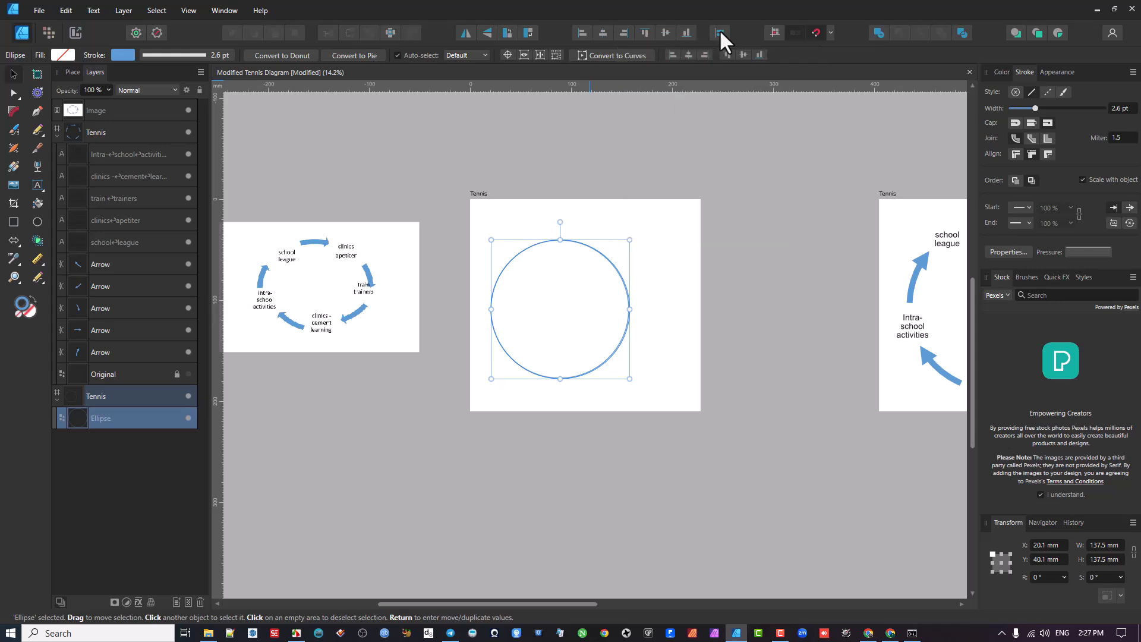
click(602, 32)
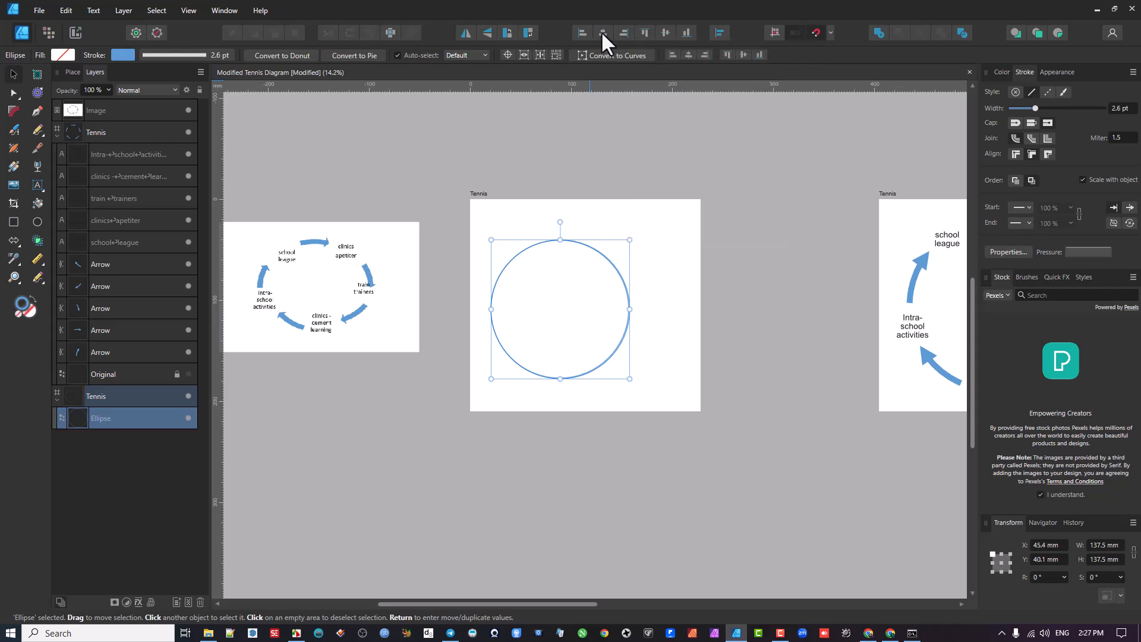
click(665, 31)
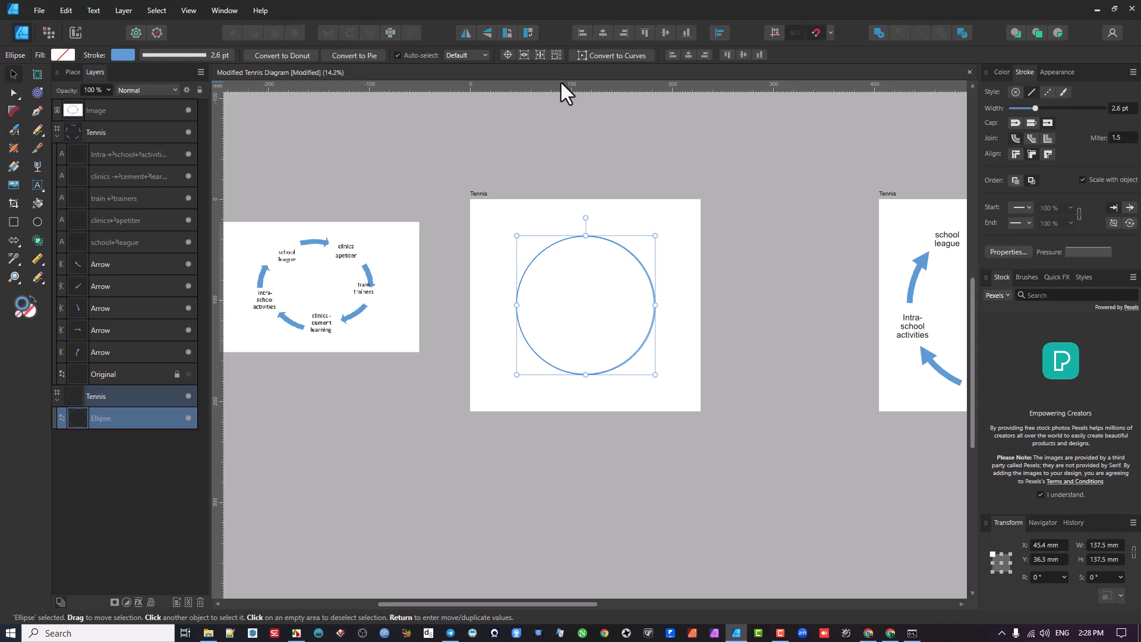
- Place a horizontal ruler guide at 105.0 mm and a vertical guide so that they cross at the circle's center
key(ctrl+r)
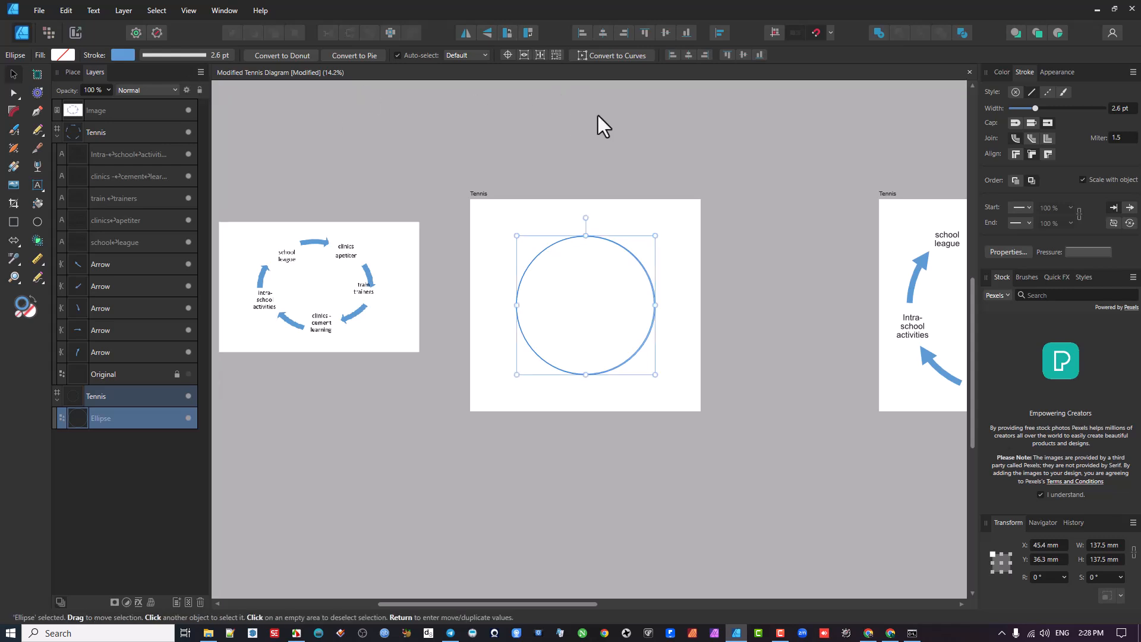
key(ctrl+r)
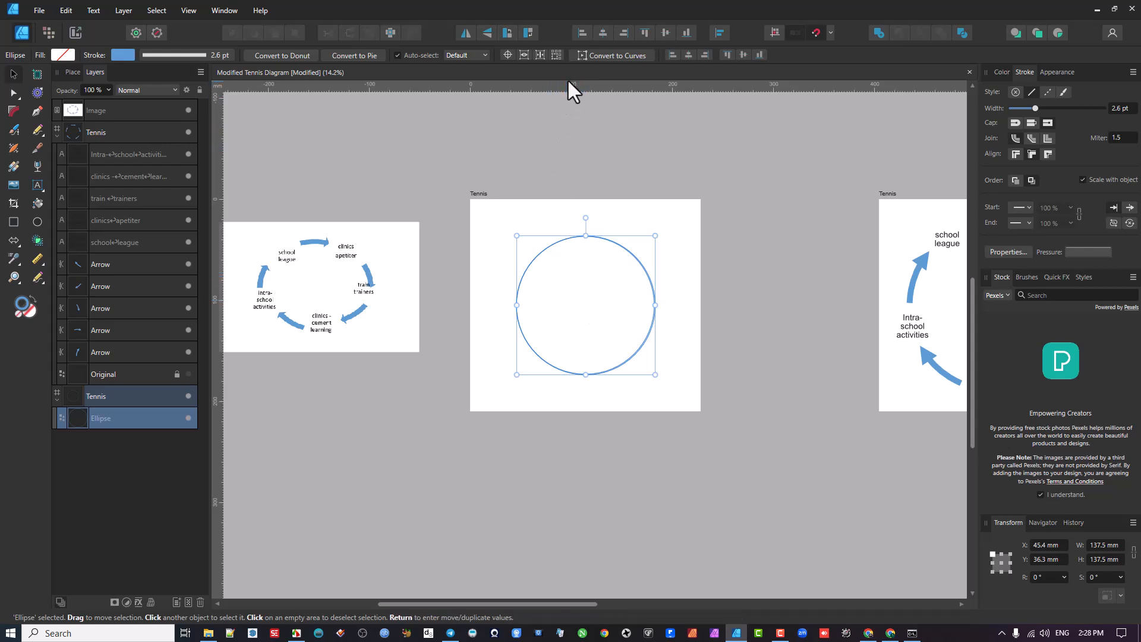
drag(571, 85, 587, 305)
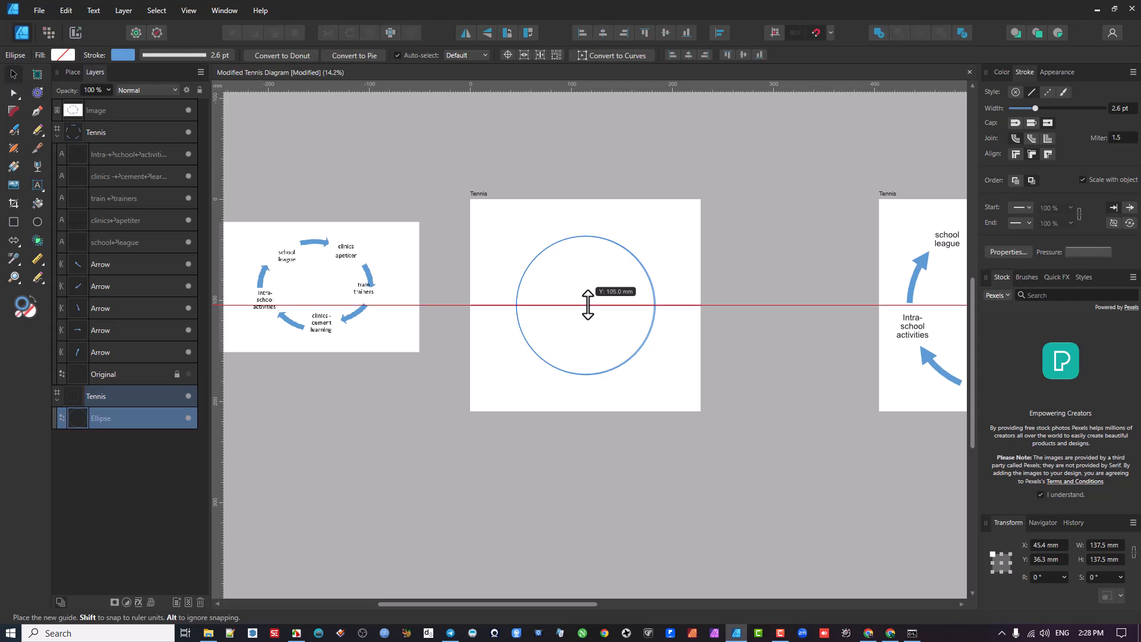
drag(588, 304, 588, 305)
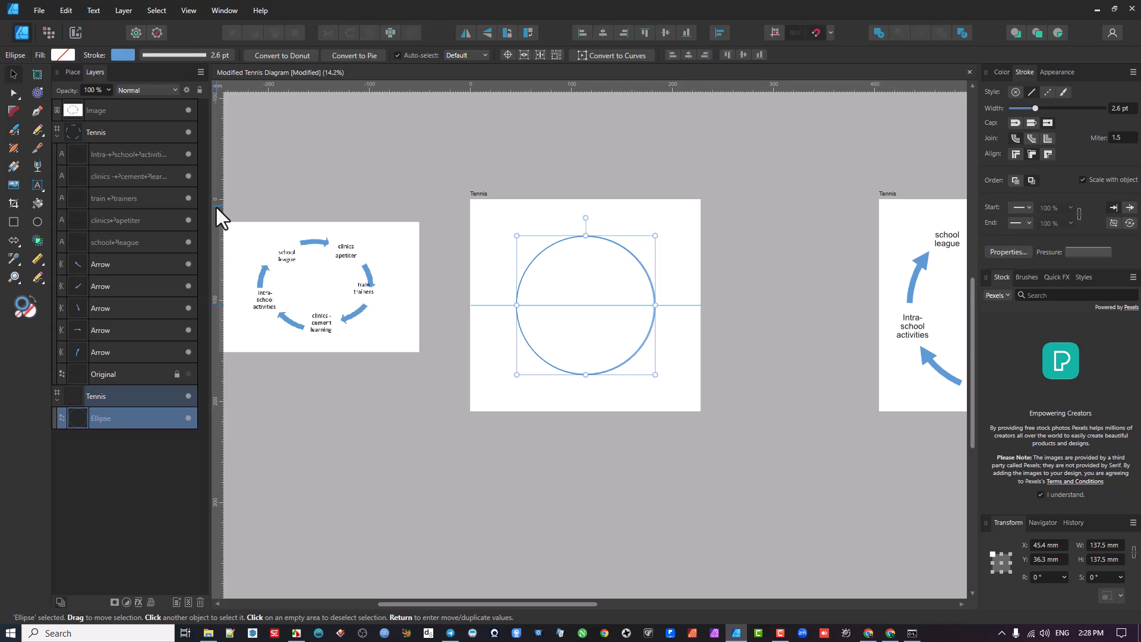
drag(215, 208, 585, 280)
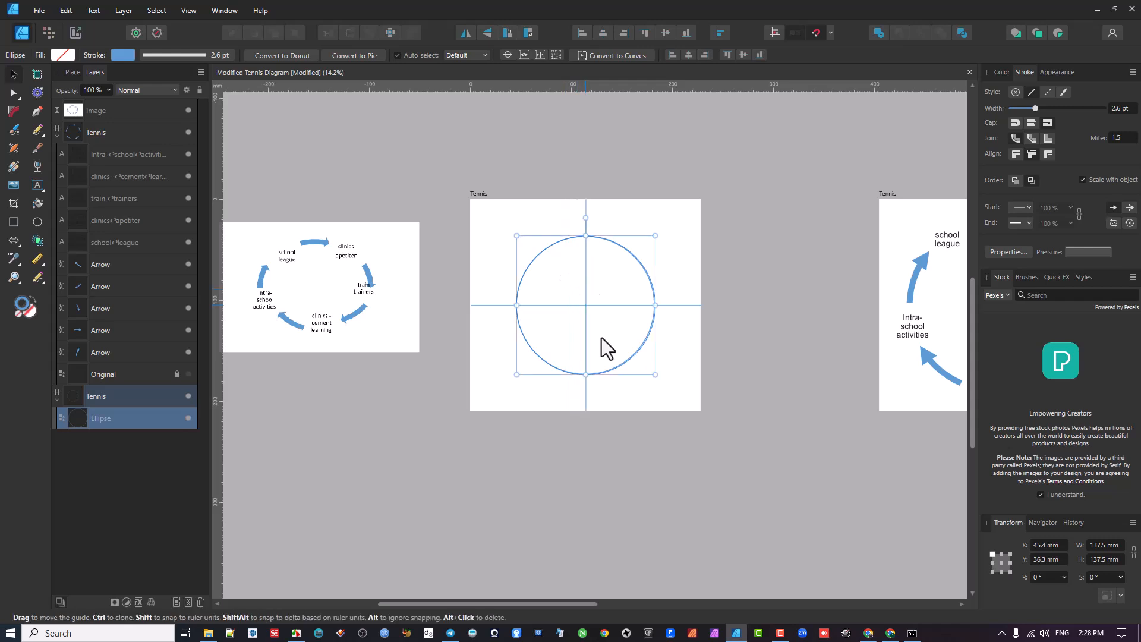
- Compare the guided circle with the arrow and label layout in the original diagram image
scroll(593, 326, up, 2)
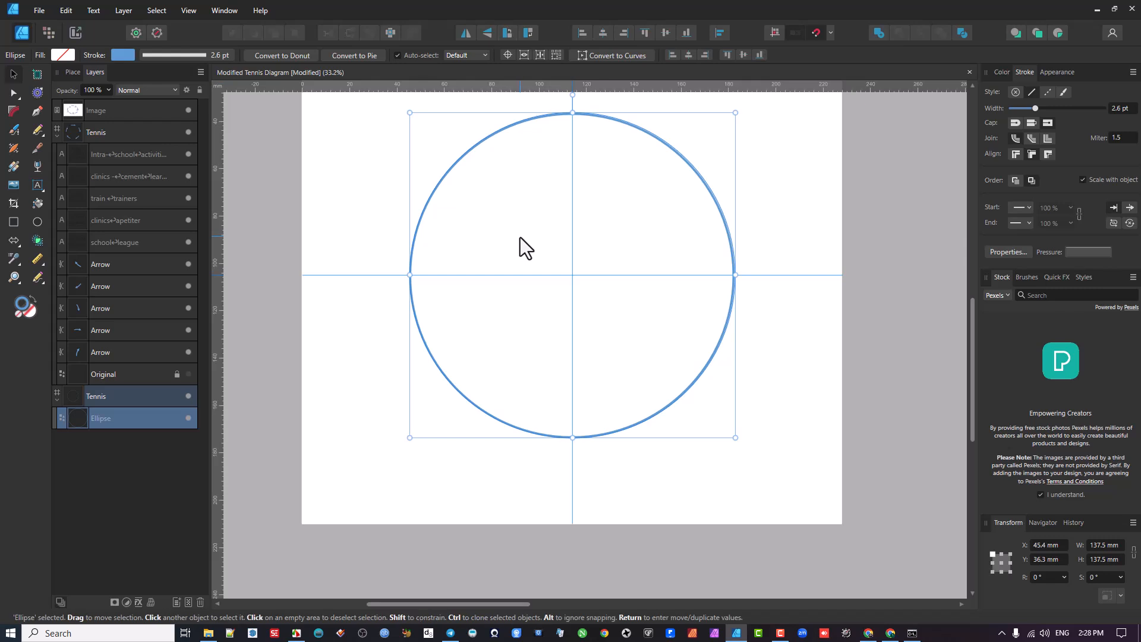
scroll(519, 238, down, 1)
drag(519, 243, 503, 277)
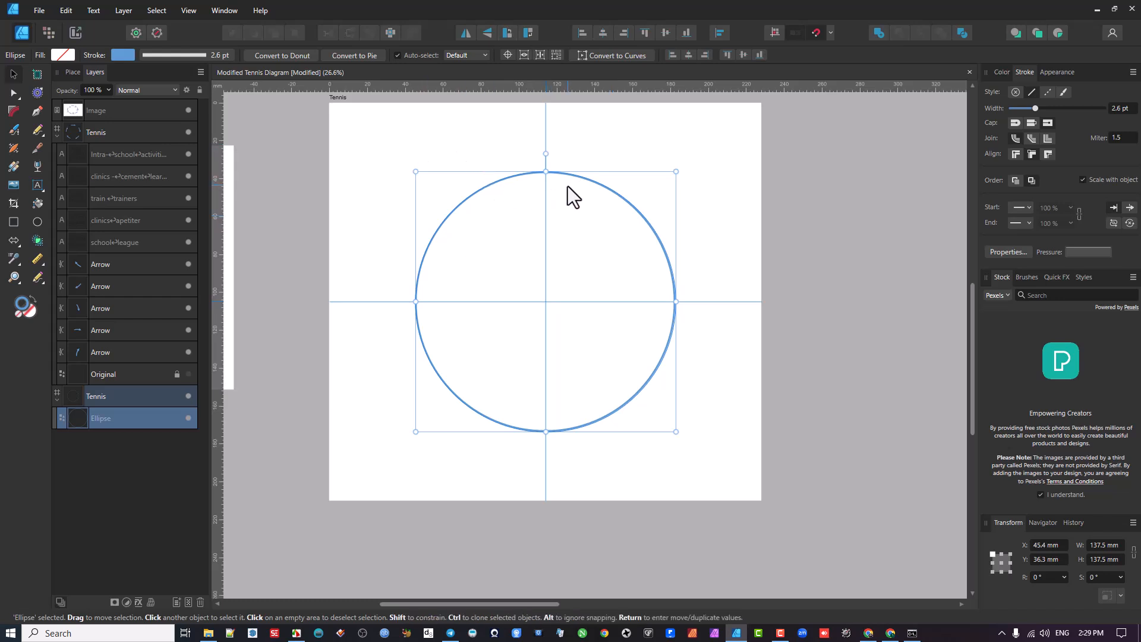
scroll(502, 199, down, 2)
drag(501, 199, 656, 215)
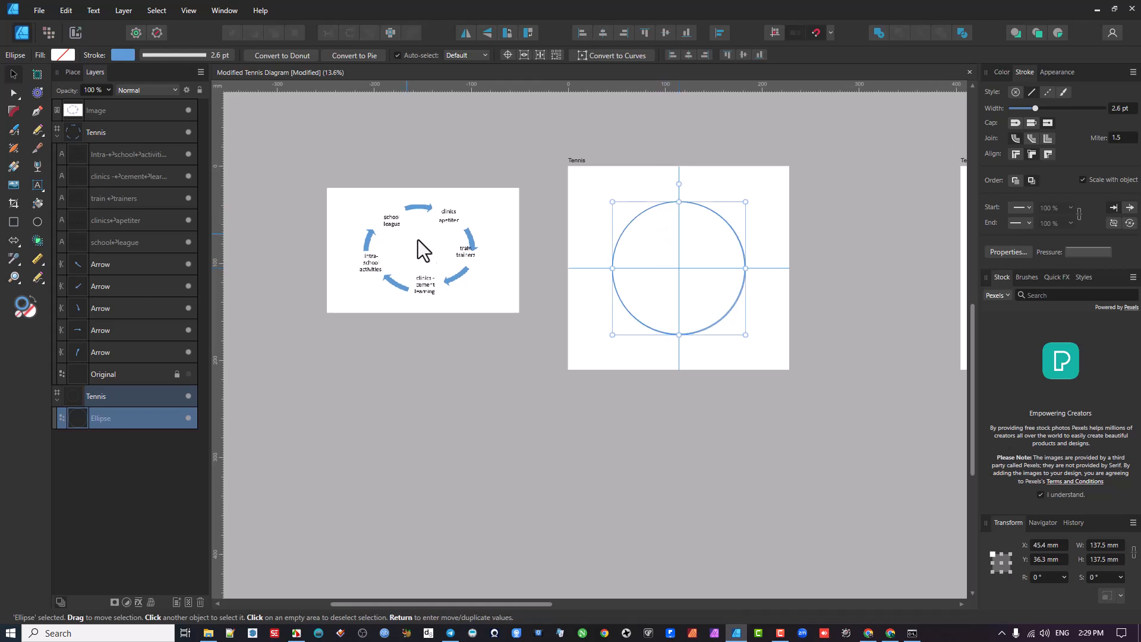
scroll(419, 232, up, 1)
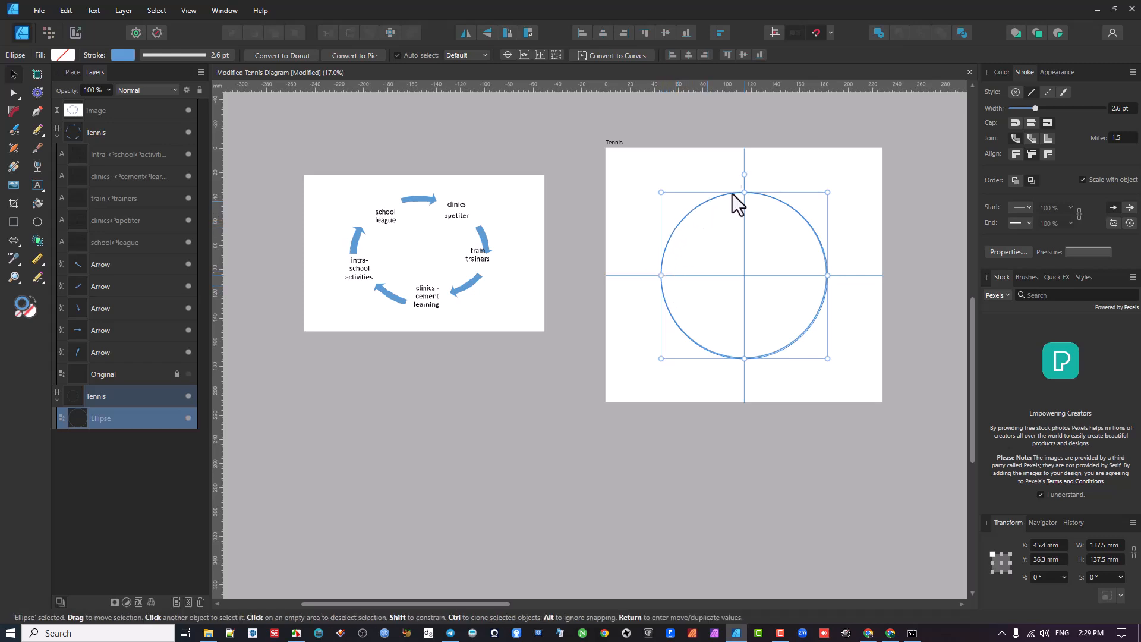
scroll(723, 235, up, 2)
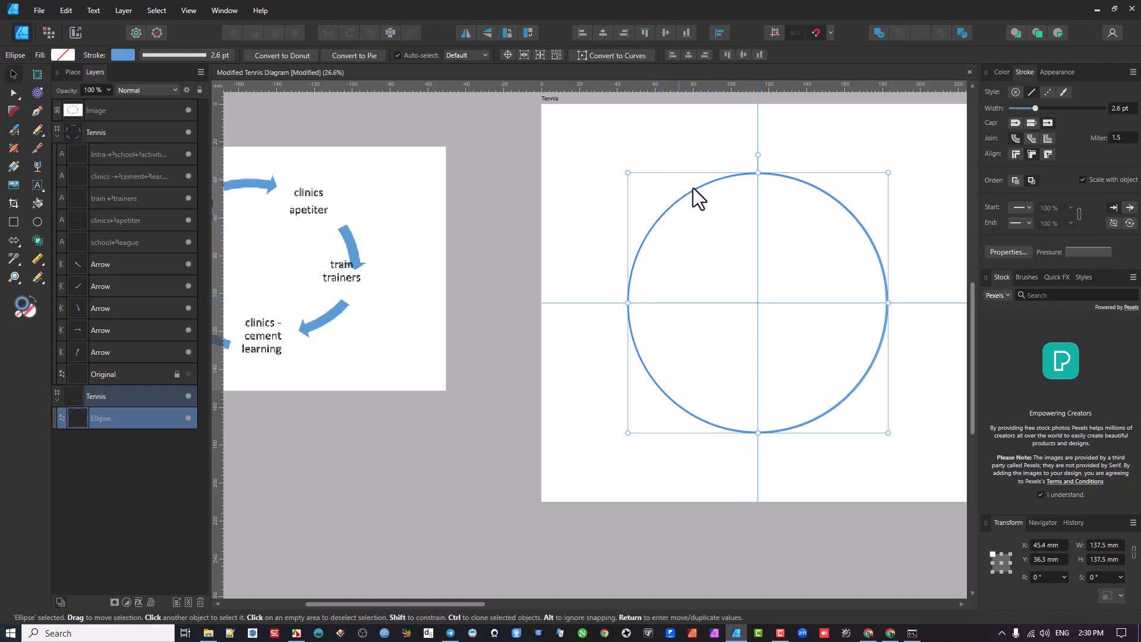
drag(625, 212, 597, 224)
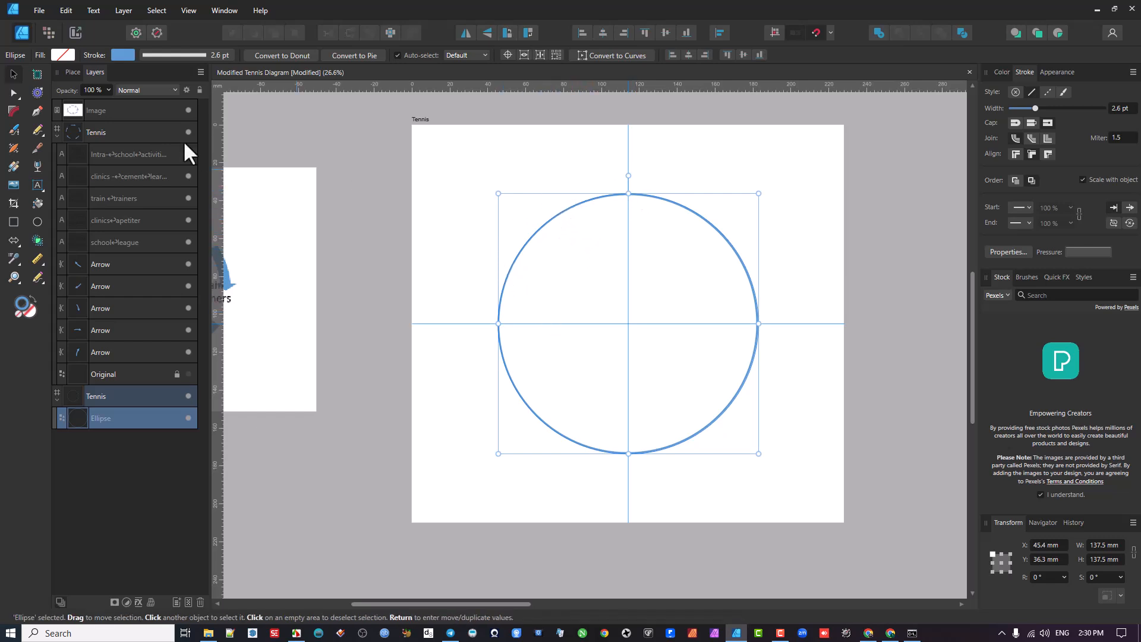
- Convert the circle to curves so its nodes can be edited with the Node Tool
click(14, 91)
click(62, 95)
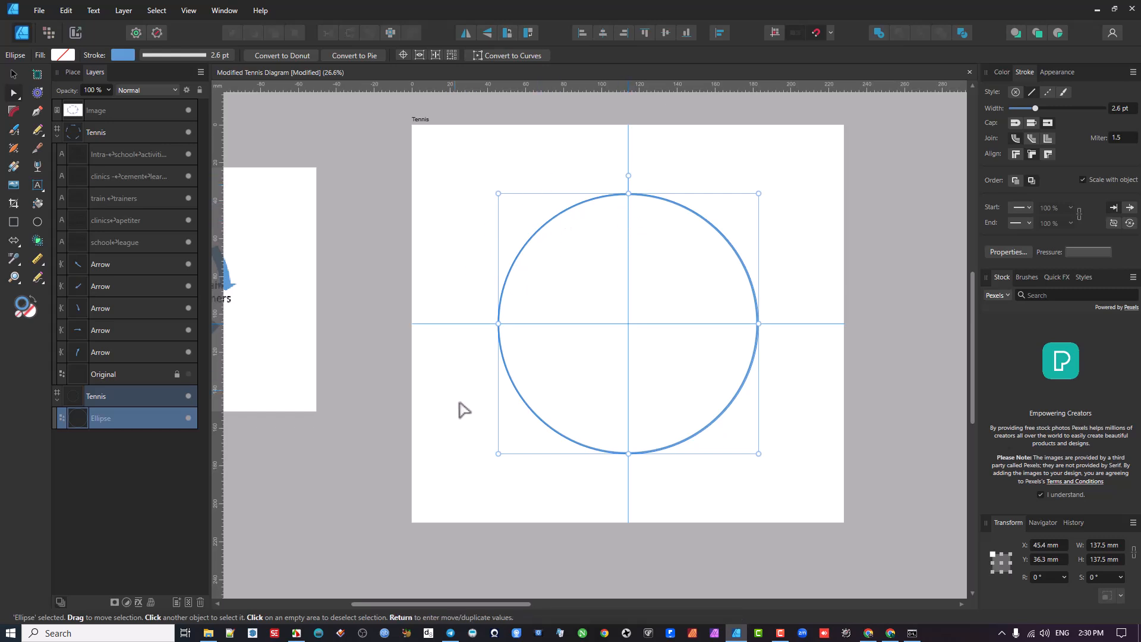
click(501, 56)
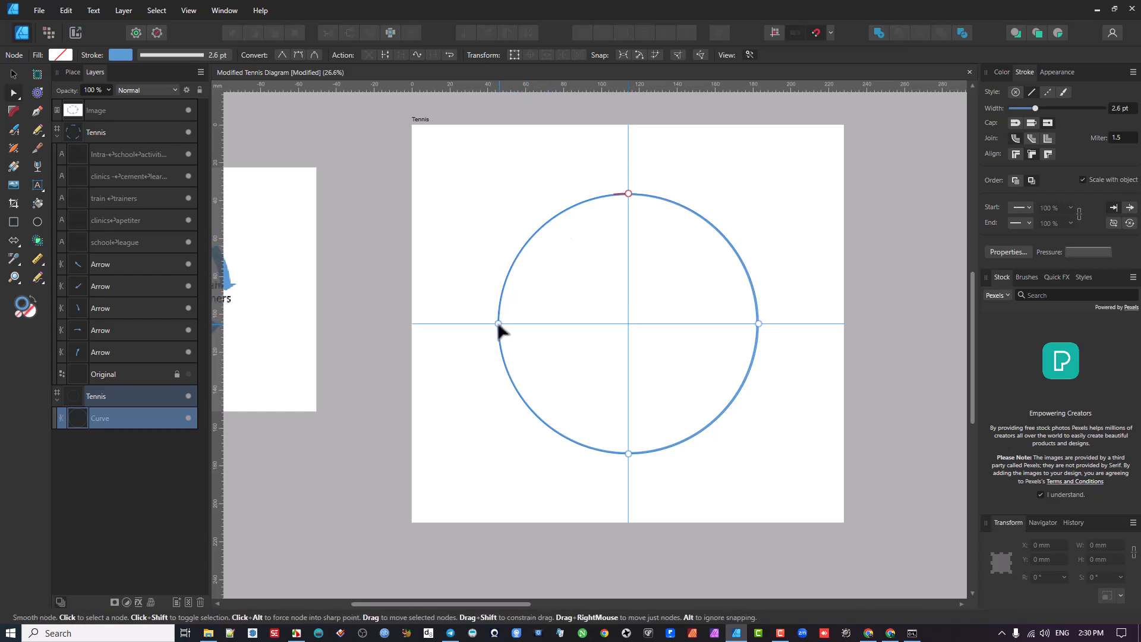
- Add a node on the circle's upper-left arc at about X 64.5 mm, Y 57.4 mm, and delete the circle's top node
click(533, 233)
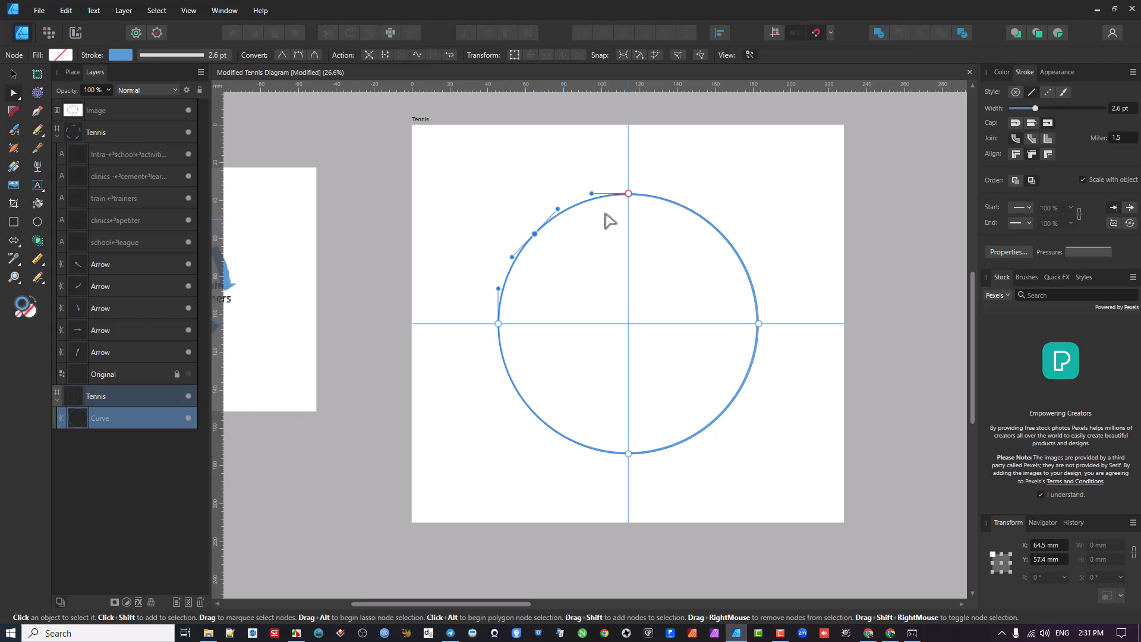
click(628, 194)
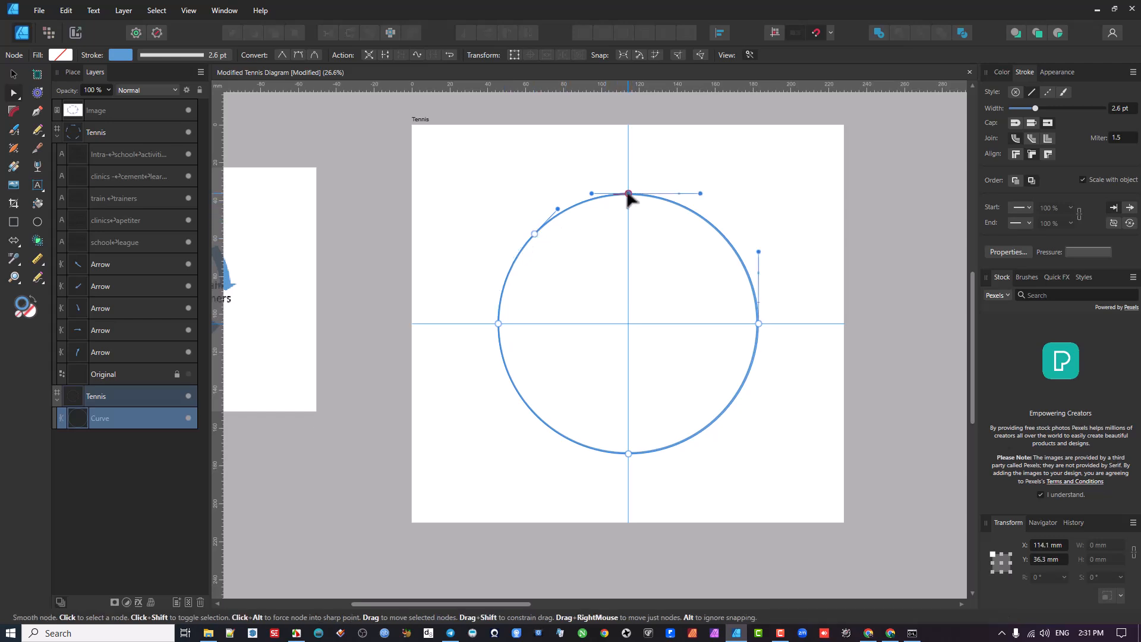
key(Delete)
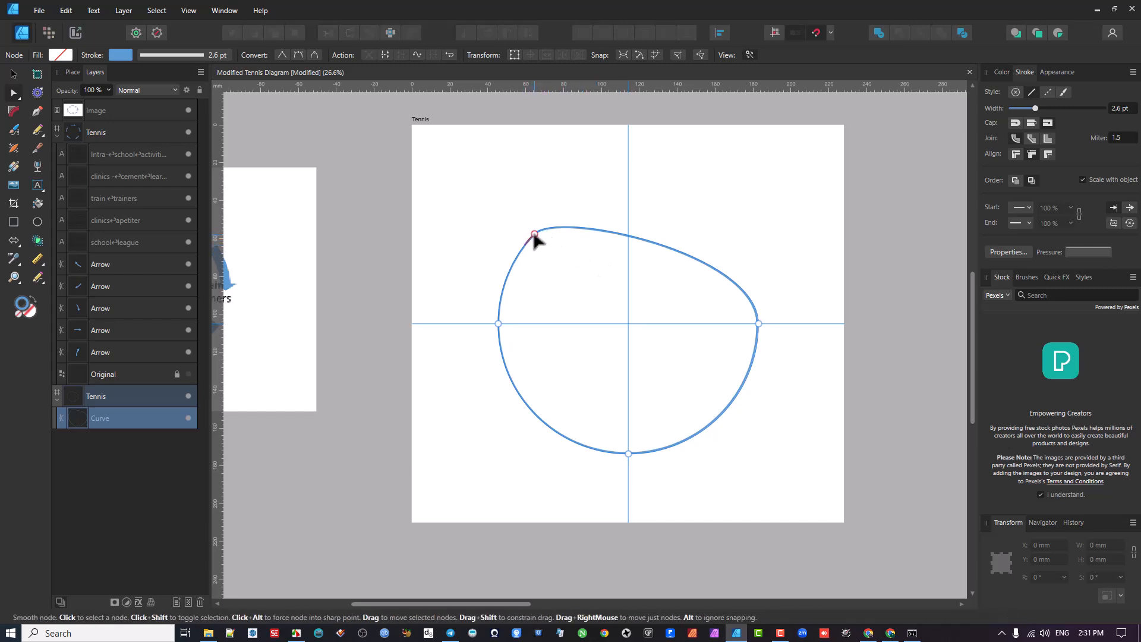
- Undo the top node's deletion and add another node on the upper-left arc at about X 81.4 mm, Y 44.5 mm
key(ctrl+z)
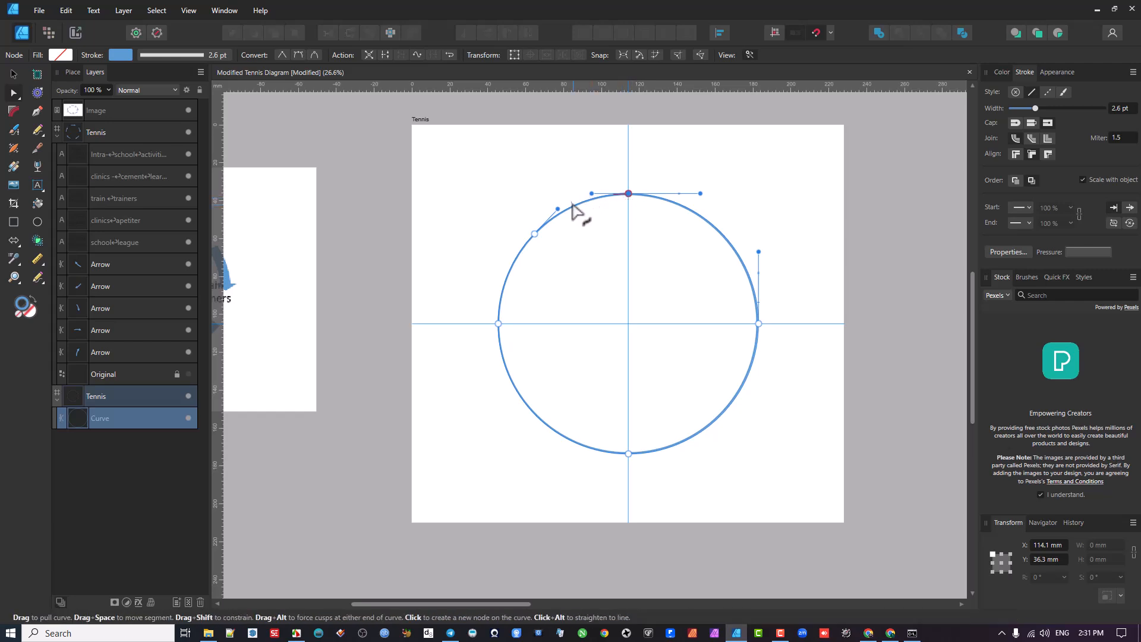
ctrl+scroll(558, 212, up, 3)
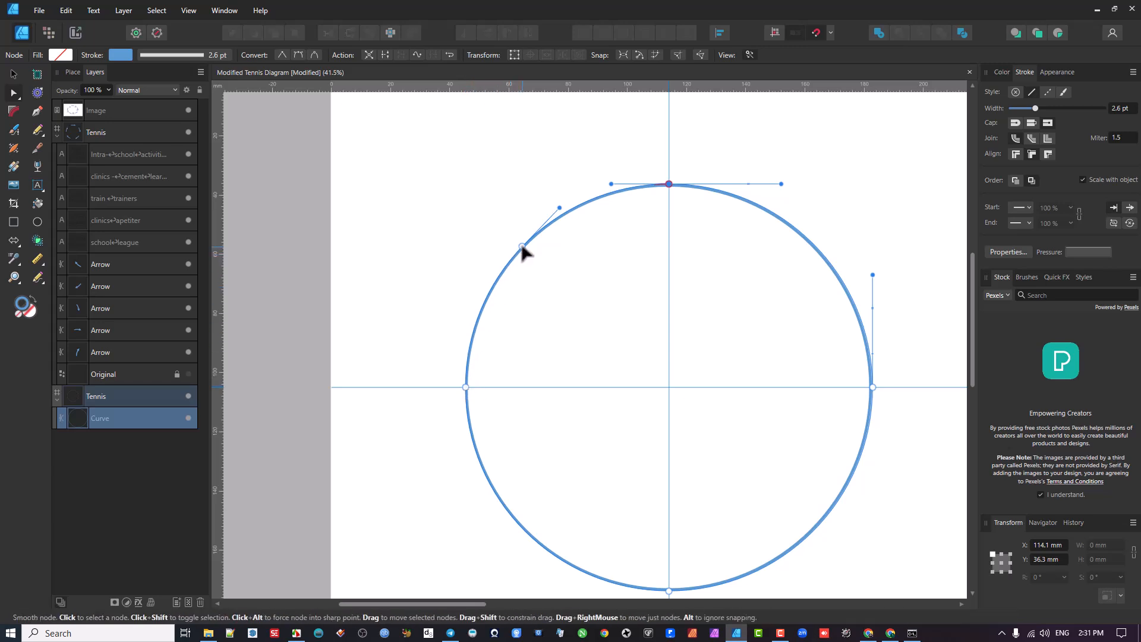
click(572, 209)
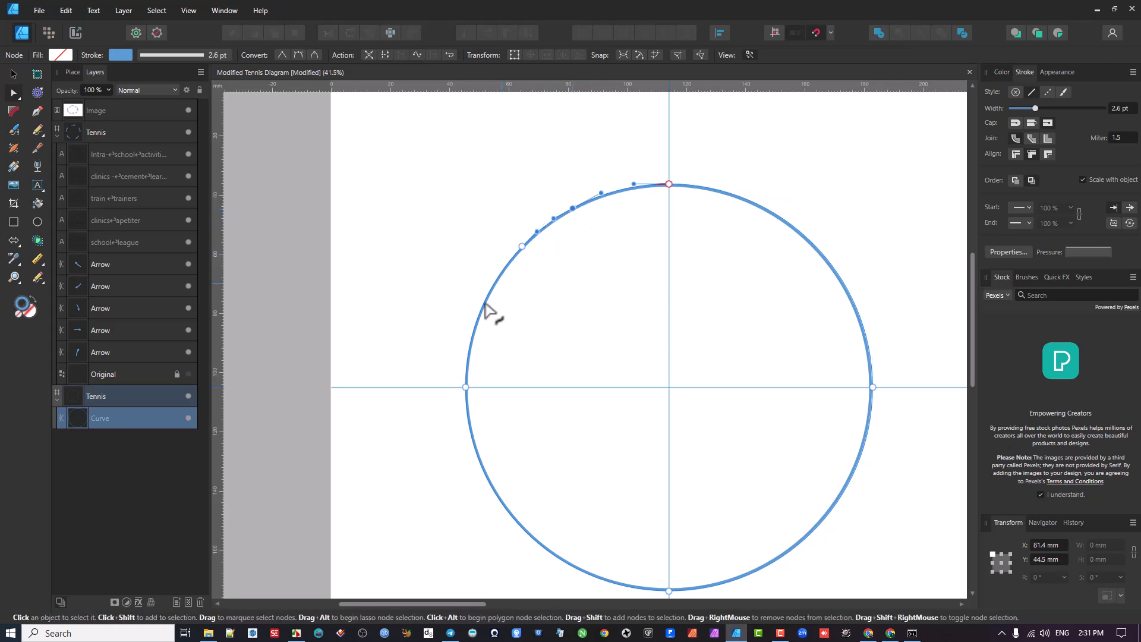
- Break the curve at the circle's top node and pull the loose left end away to about X 110.7 mm, Y 42.1 mm
click(669, 184)
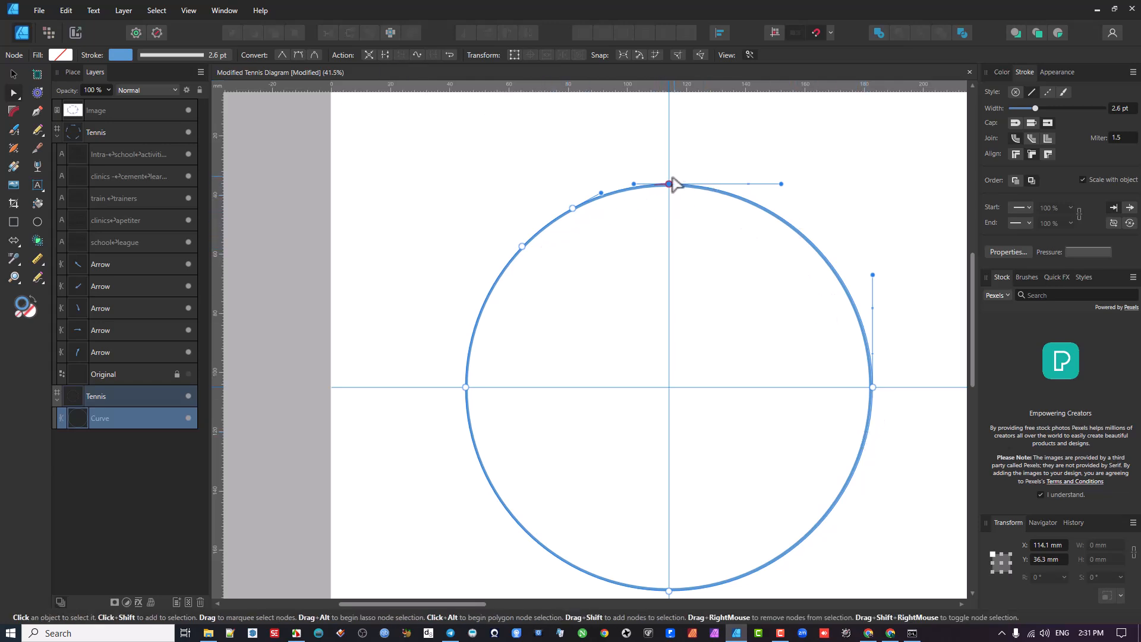
click(384, 55)
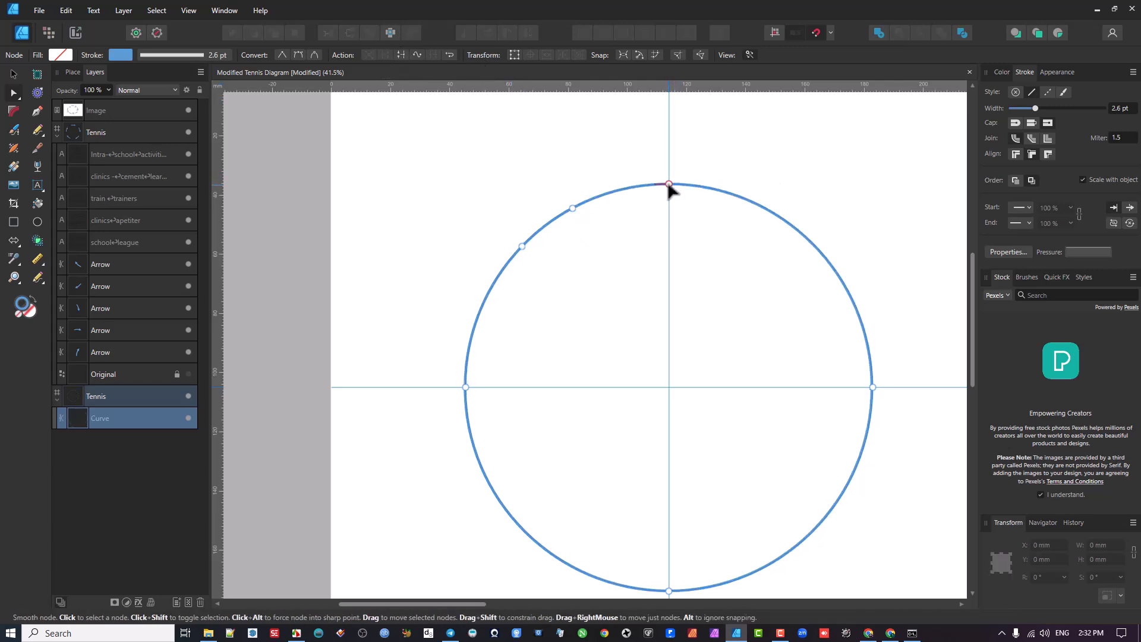
mouse_move(669, 184)
mouse_down()
mouse_move(682, 216)
mouse_move(659, 201)
mouse_up()
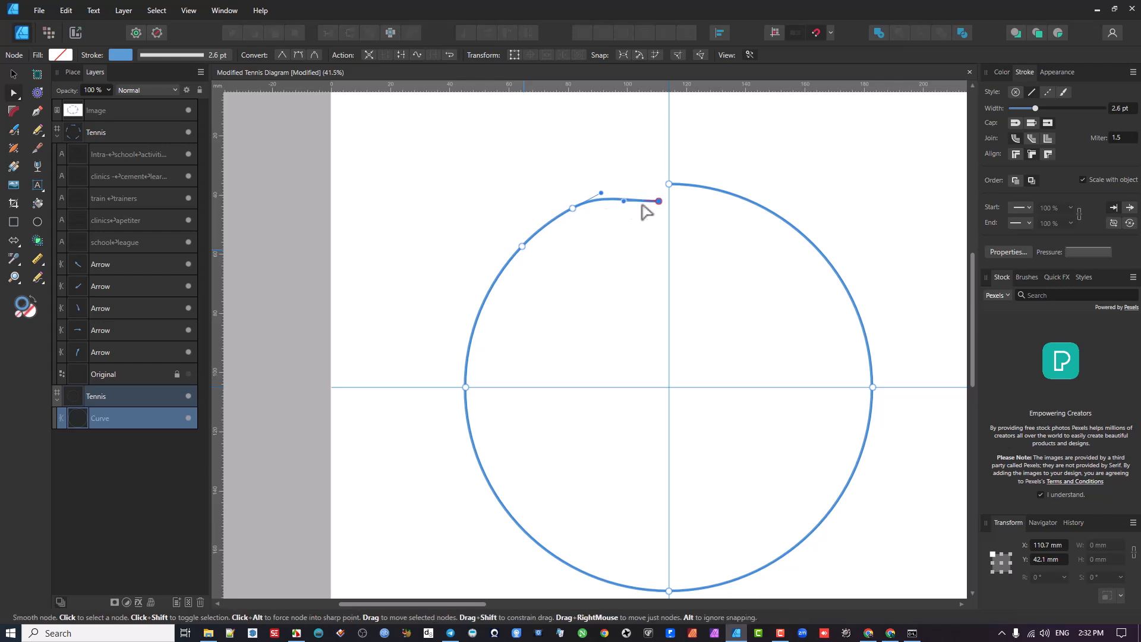
click(669, 184)
scroll(737, 211, down, 1)
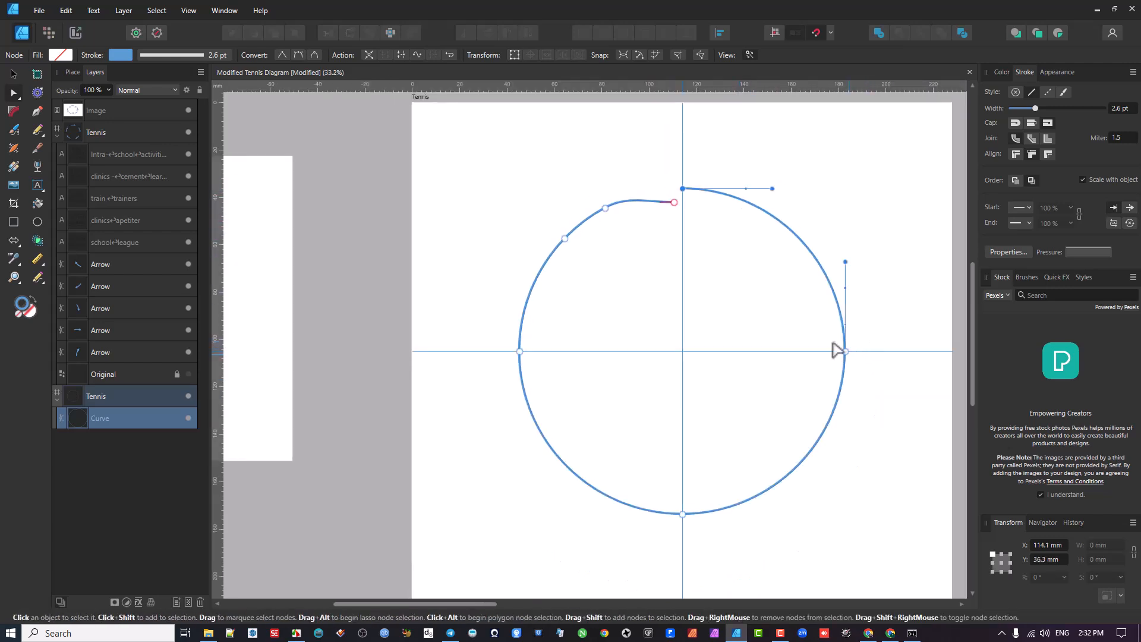
drag(666, 195, 850, 532)
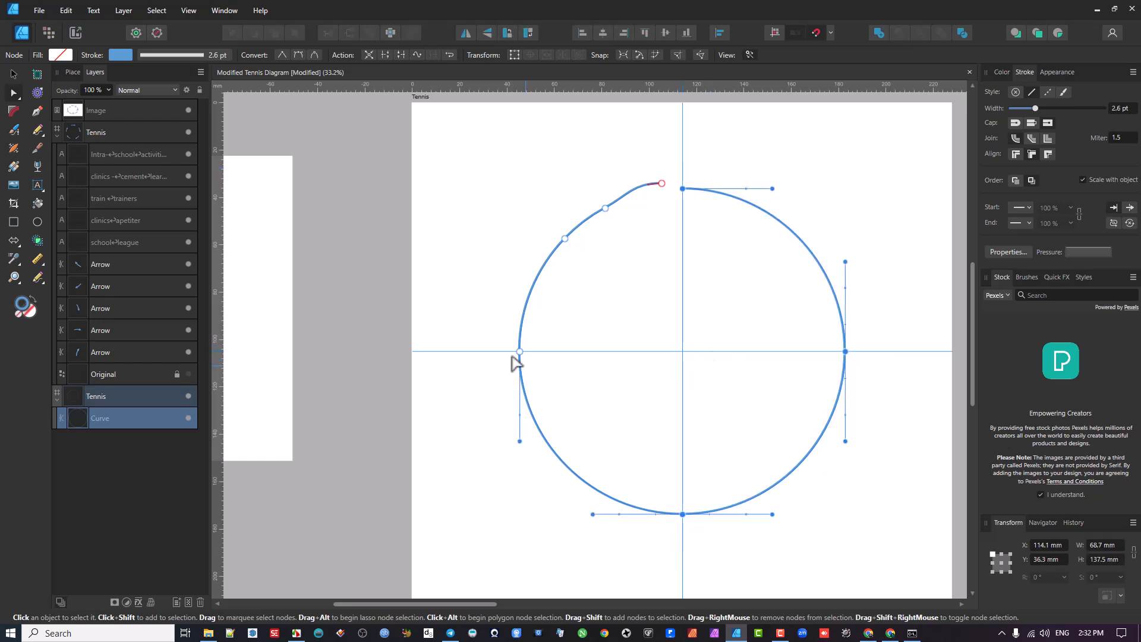
click(678, 164)
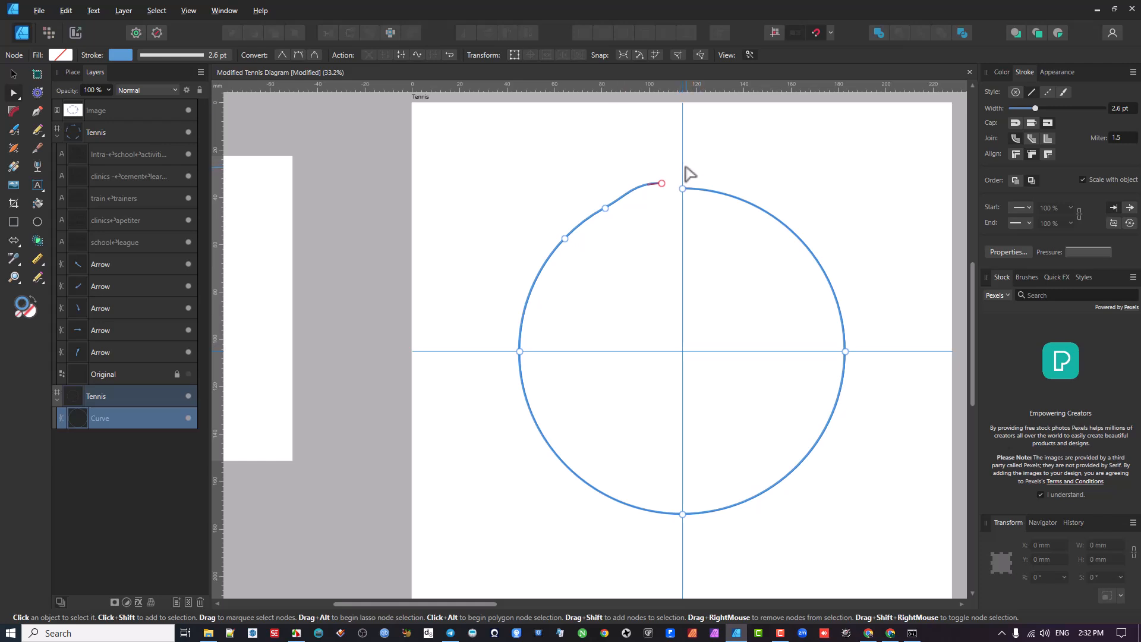
mouse_move(684, 177)
mouse_down()
mouse_move(676, 205)
mouse_move(693, 224)
mouse_move(706, 308)
mouse_move(693, 367)
mouse_up()
mouse_move(518, 319)
mouse_down()
mouse_move(478, 380)
mouse_move(514, 466)
mouse_move(628, 527)
mouse_move(738, 559)
mouse_move(842, 477)
mouse_move(897, 312)
mouse_move(875, 212)
mouse_up()
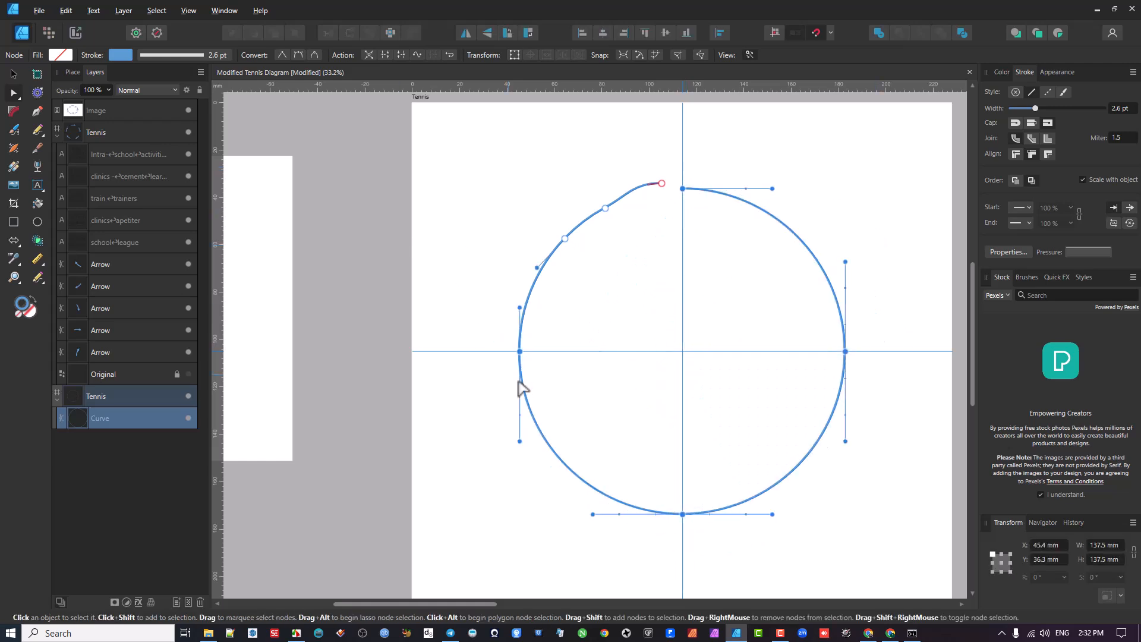
click(510, 354)
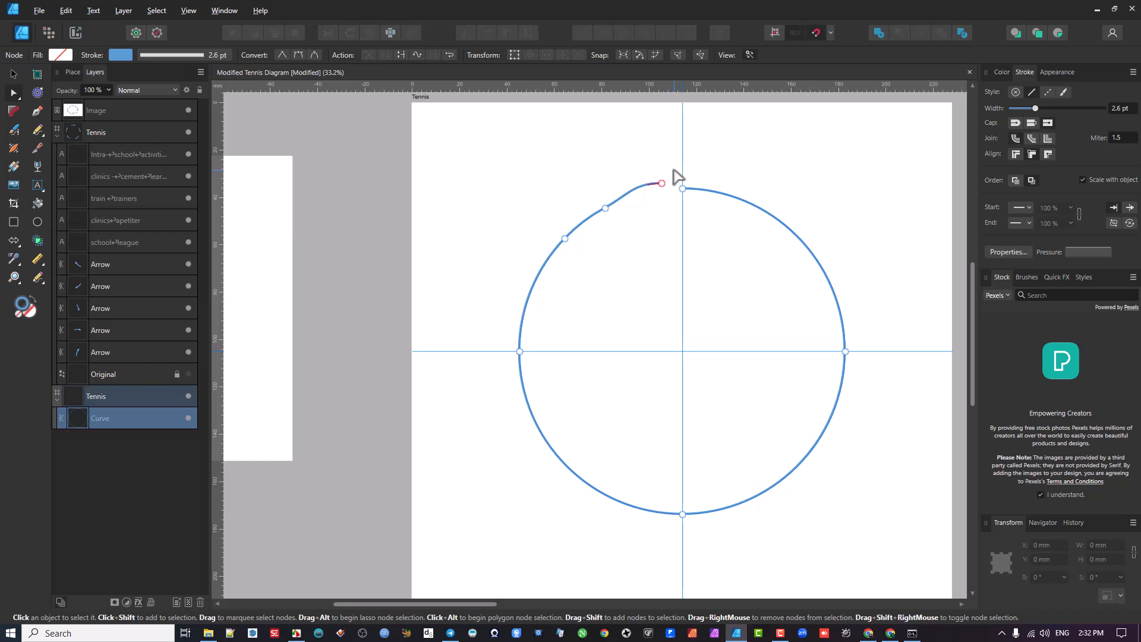
- Delete the top, right and bottom nodes of the opened circle, keeping only its upper-left arc
drag(674, 171, 866, 497)
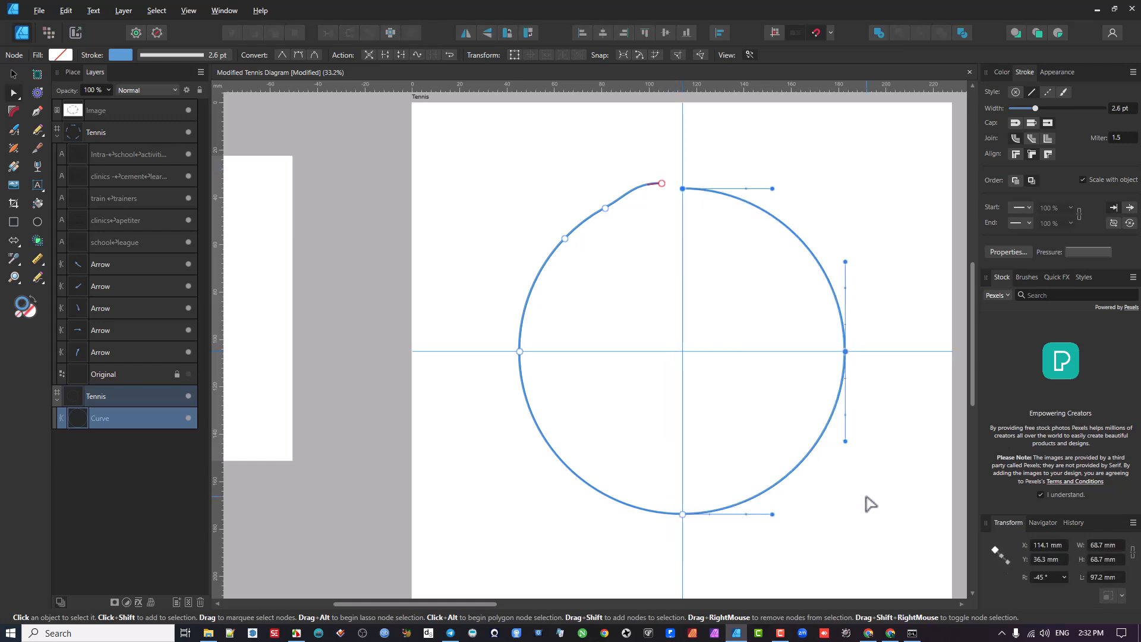
key(Delete)
drag(649, 464, 776, 597)
key(Delete)
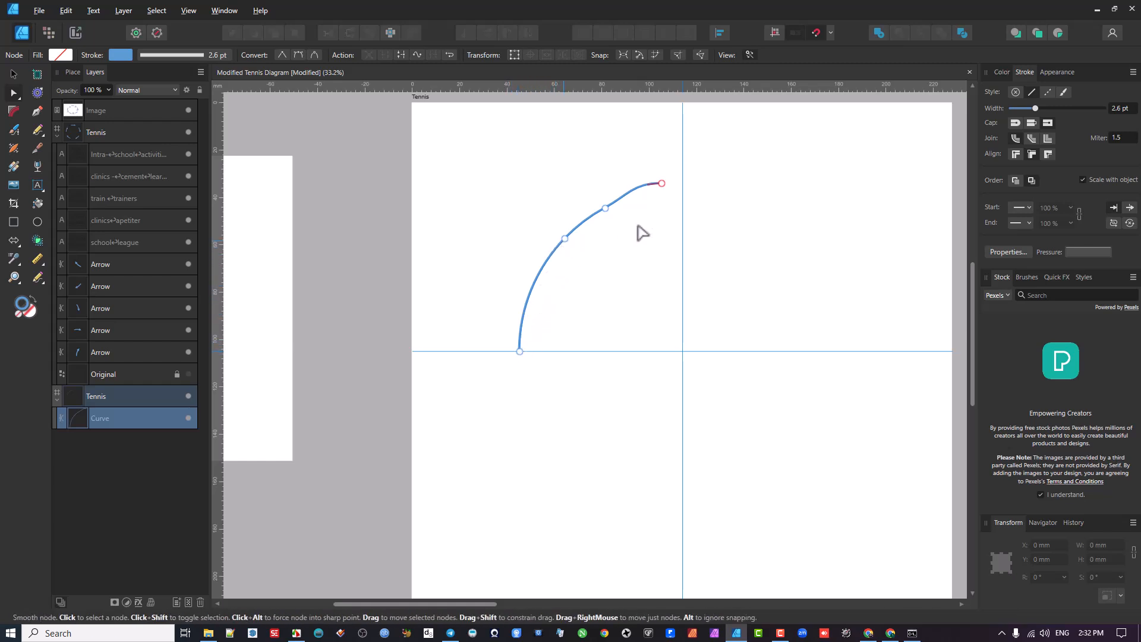
- Delete the arc's loose end node and the node beside it, so that it ends at the first added upper-left node
ctrl+scroll(642, 229, up, 1)
scroll(635, 229, up, 1)
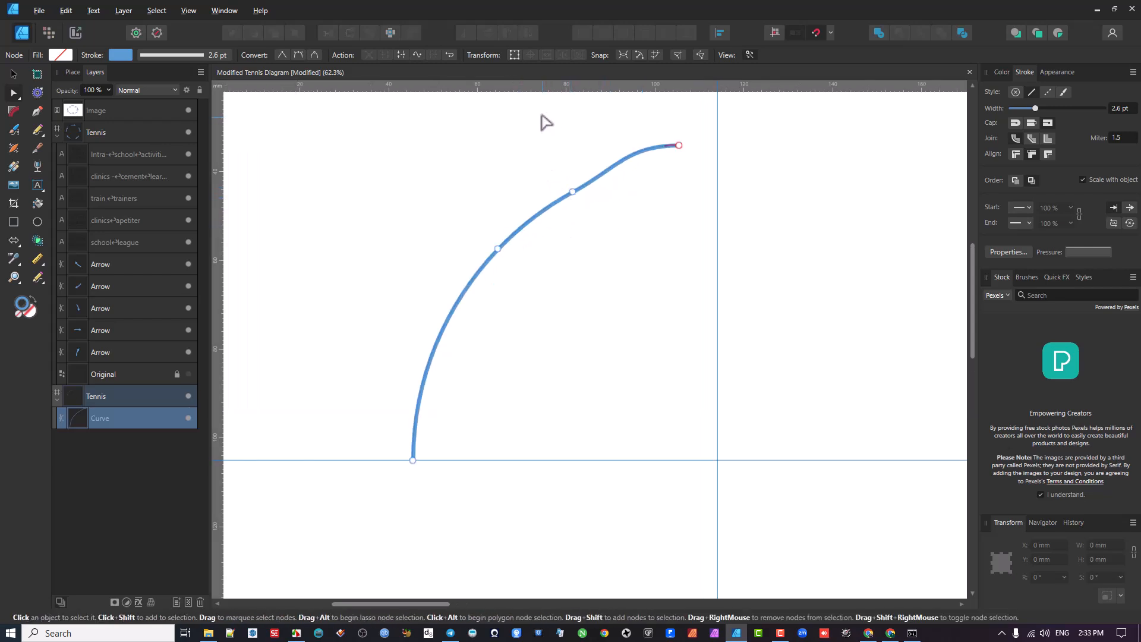
drag(540, 115, 747, 265)
key(Delete)
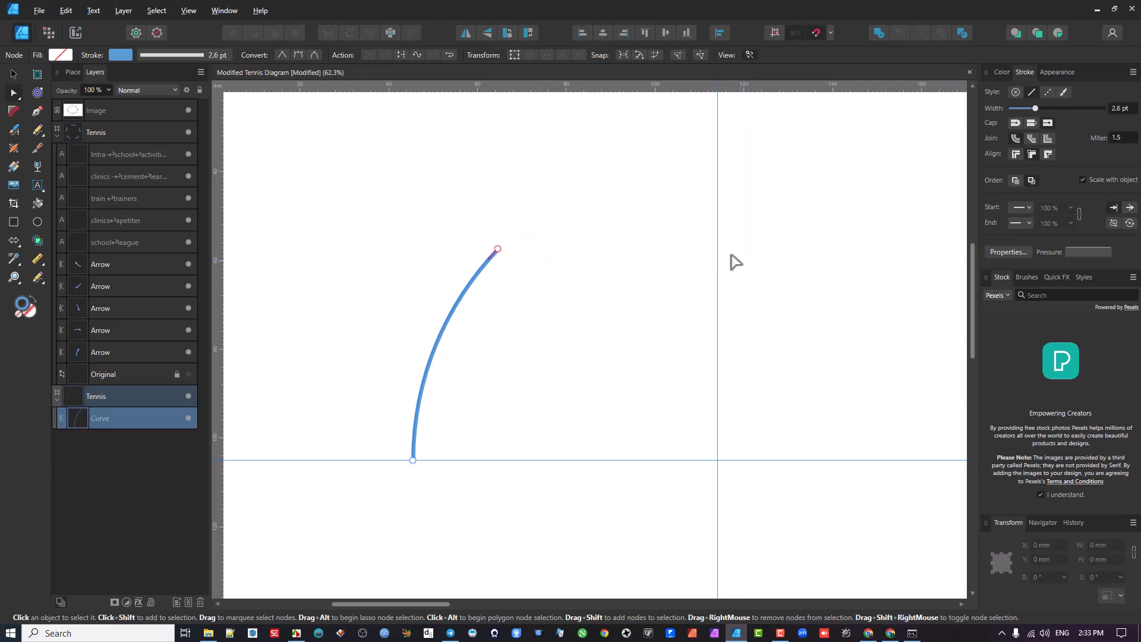
- Set the arc's stroke width to 13.7 pt and try the cap styles, finishing with the butt cap
scroll(522, 324, down, 3)
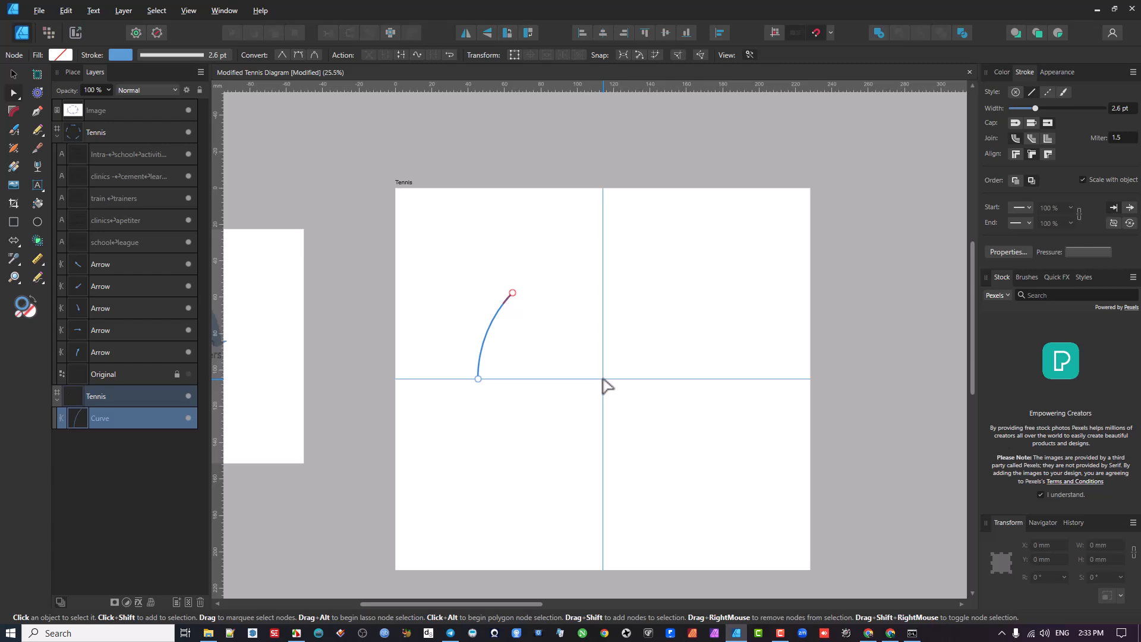
scroll(504, 318, up, 3)
click(521, 291)
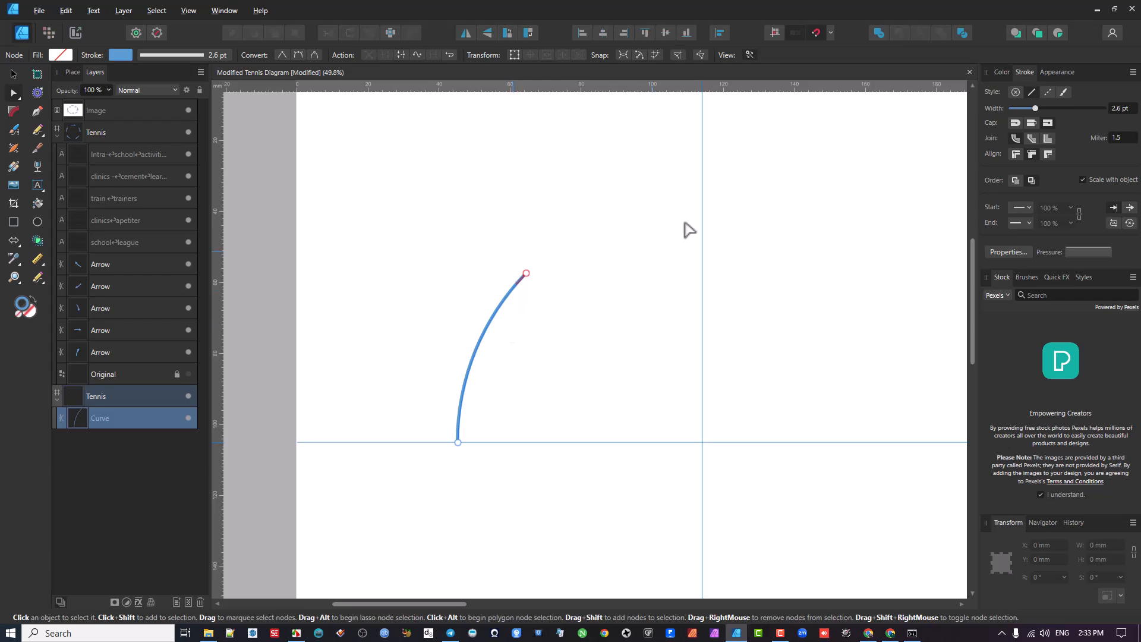
drag(1033, 107, 1055, 121)
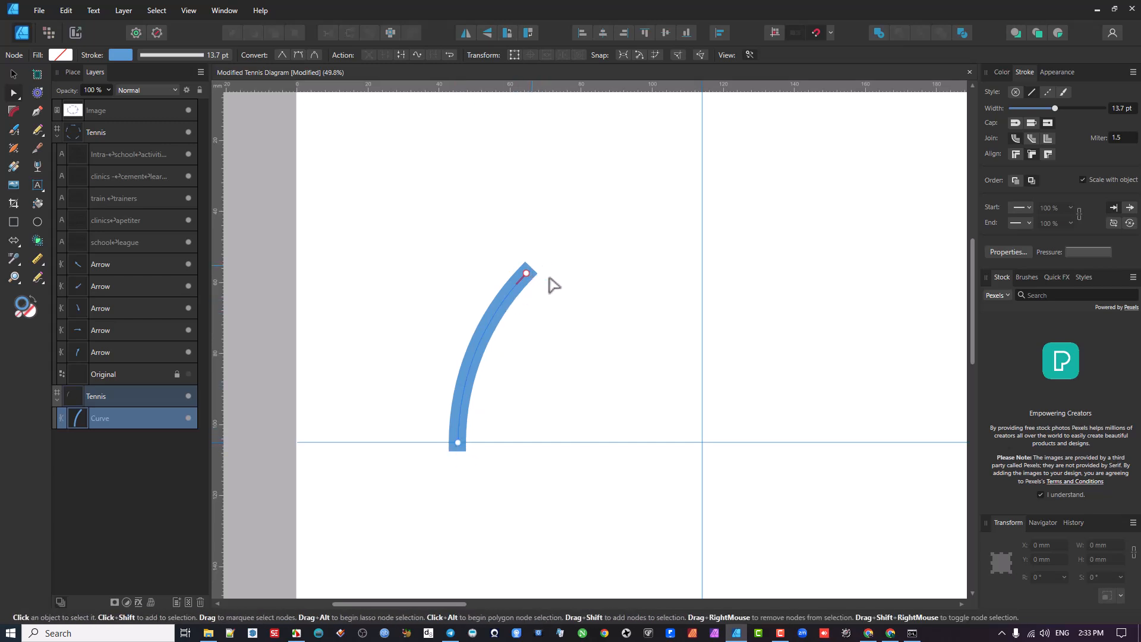
click(1031, 122)
click(1047, 123)
click(1015, 121)
click(1032, 123)
click(1030, 206)
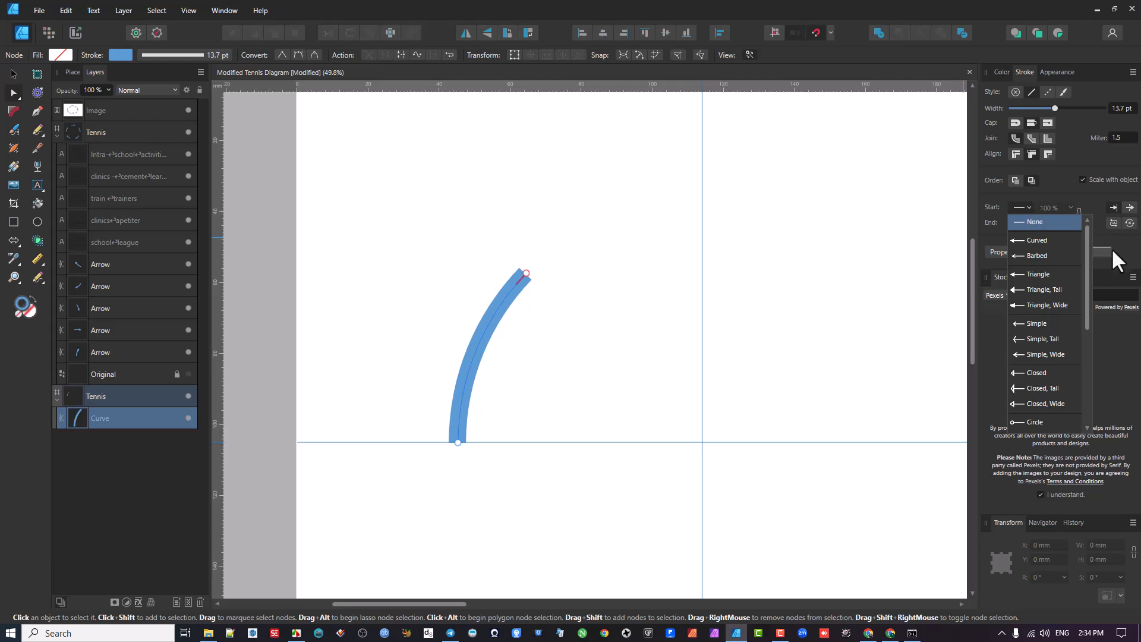
drag(1088, 250, 1092, 373)
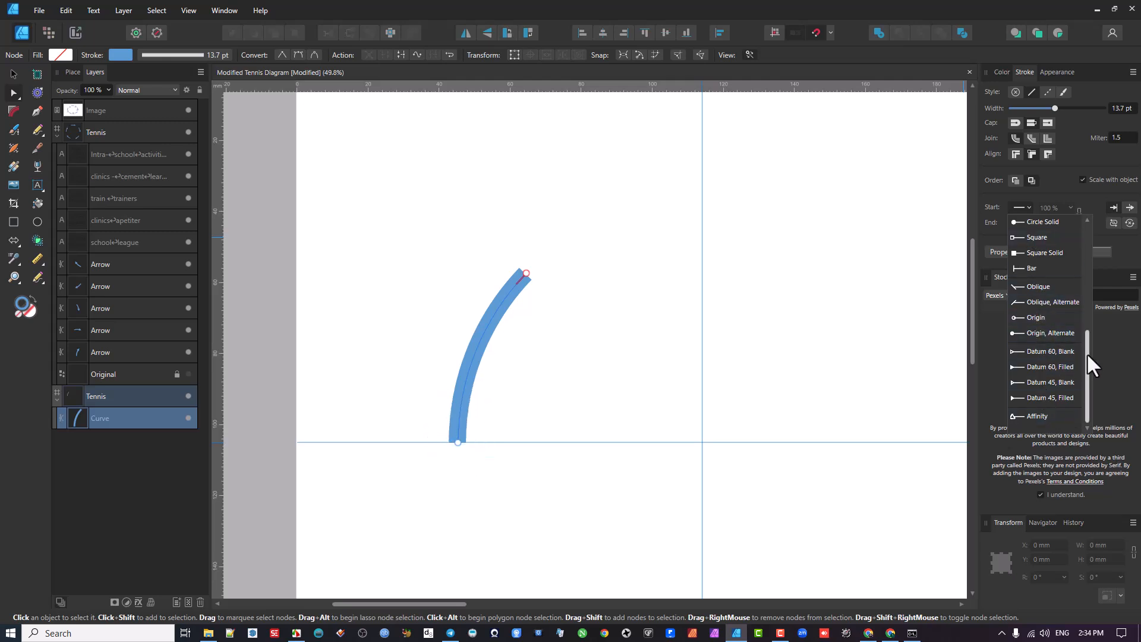
drag(1085, 351, 1082, 227)
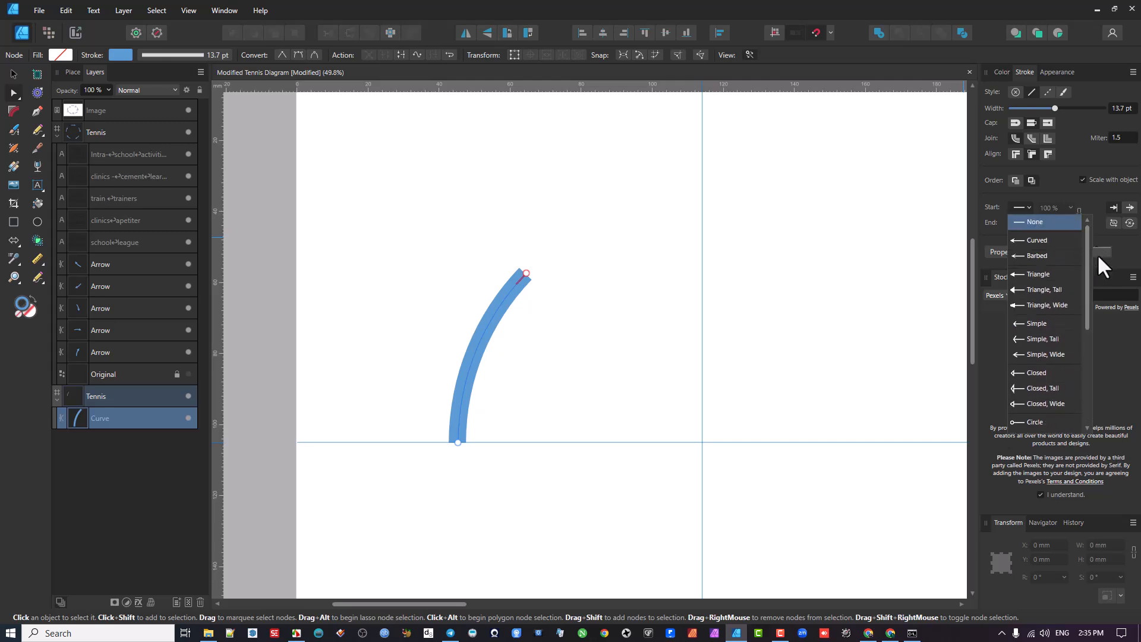
click(1123, 251)
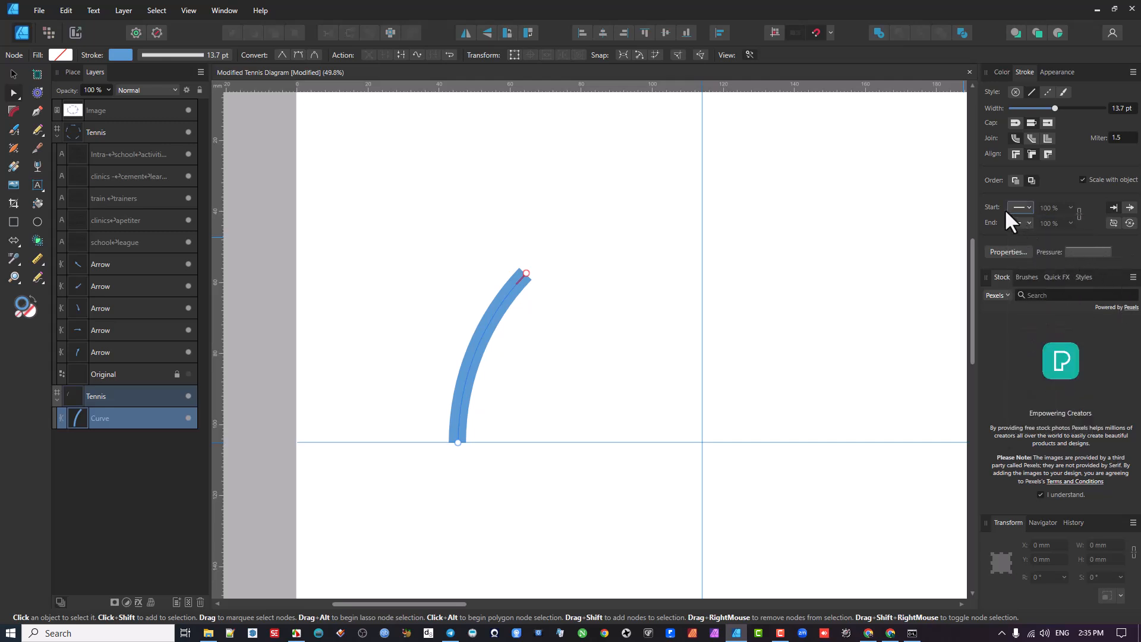
click(1028, 205)
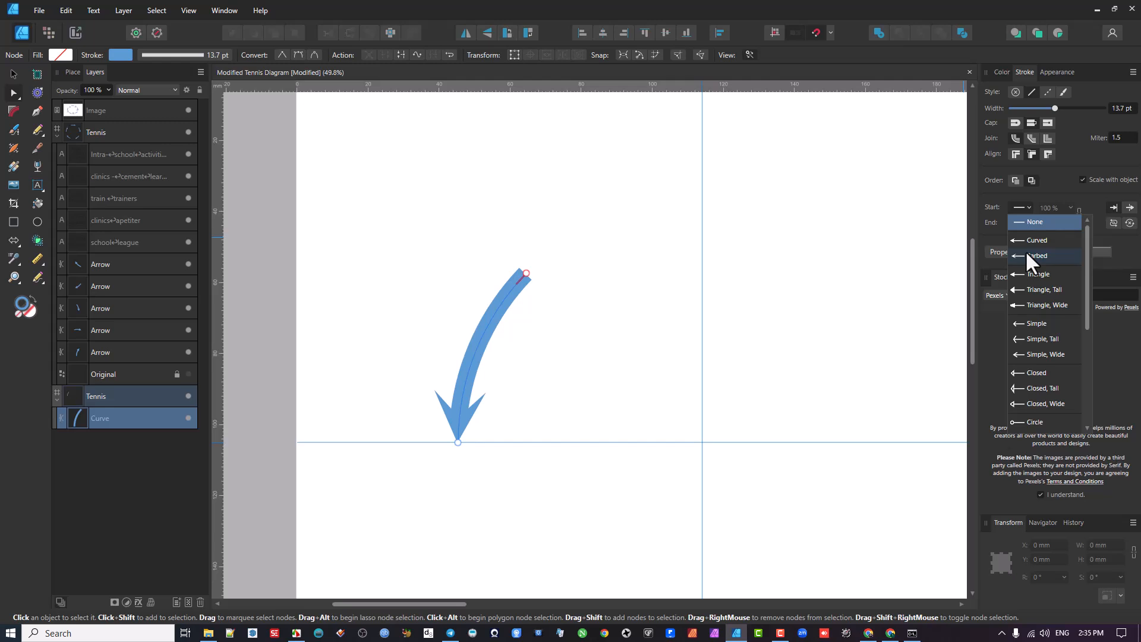
click(1122, 256)
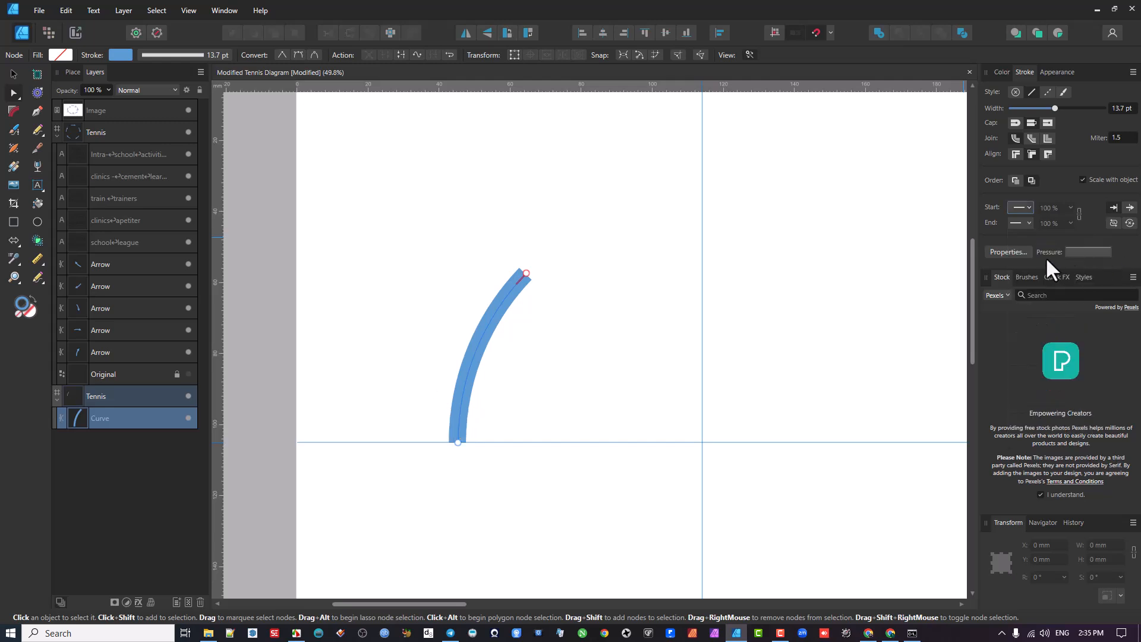
- Add a Triangle arrowhead to the end of the thick arc
click(1030, 223)
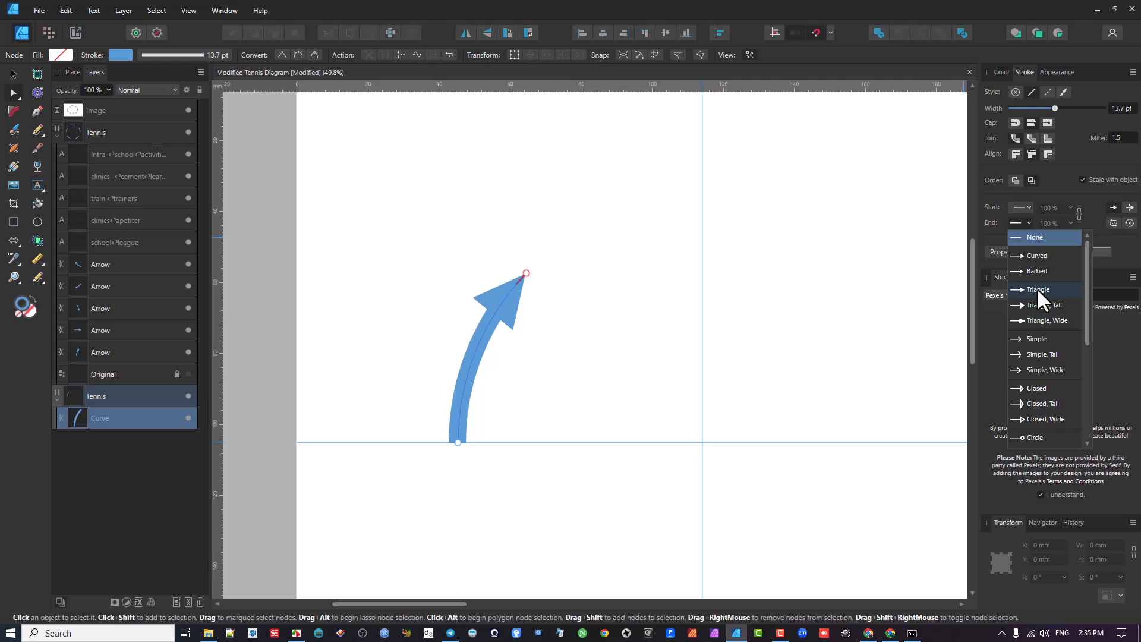
click(1036, 288)
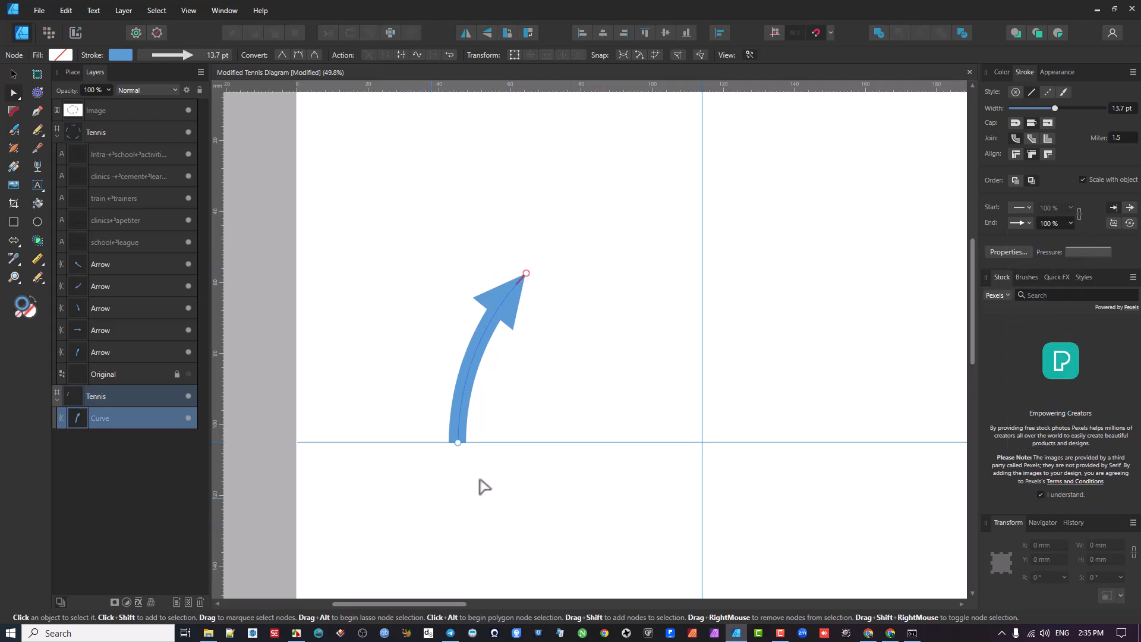
scroll(497, 450, down, 3)
scroll(531, 373, down, 1)
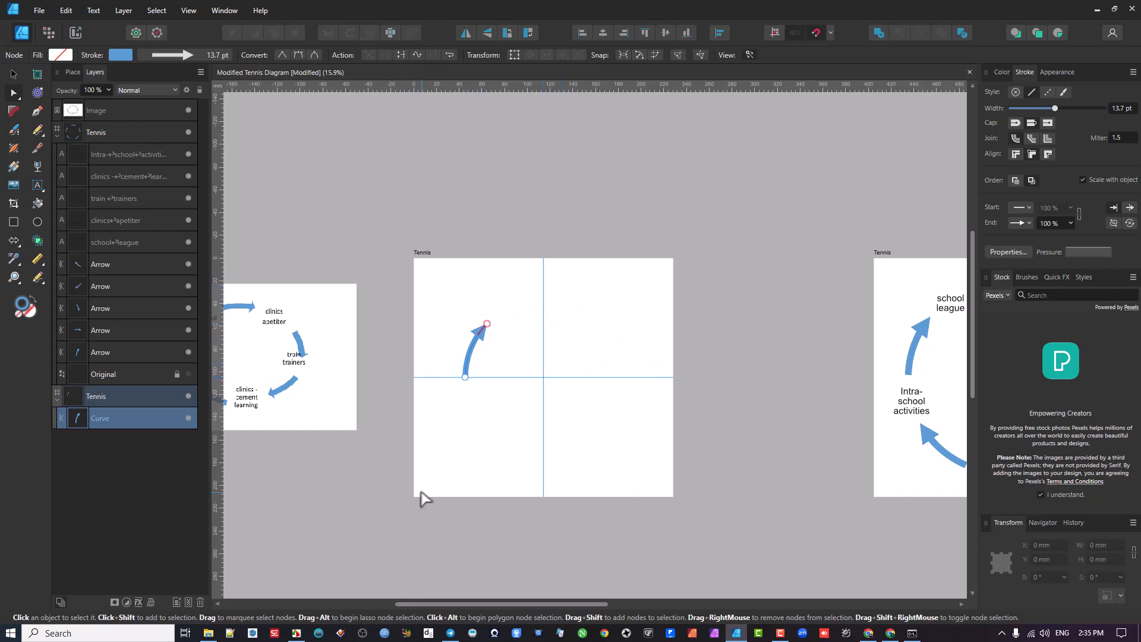
scroll(508, 367, up, 1)
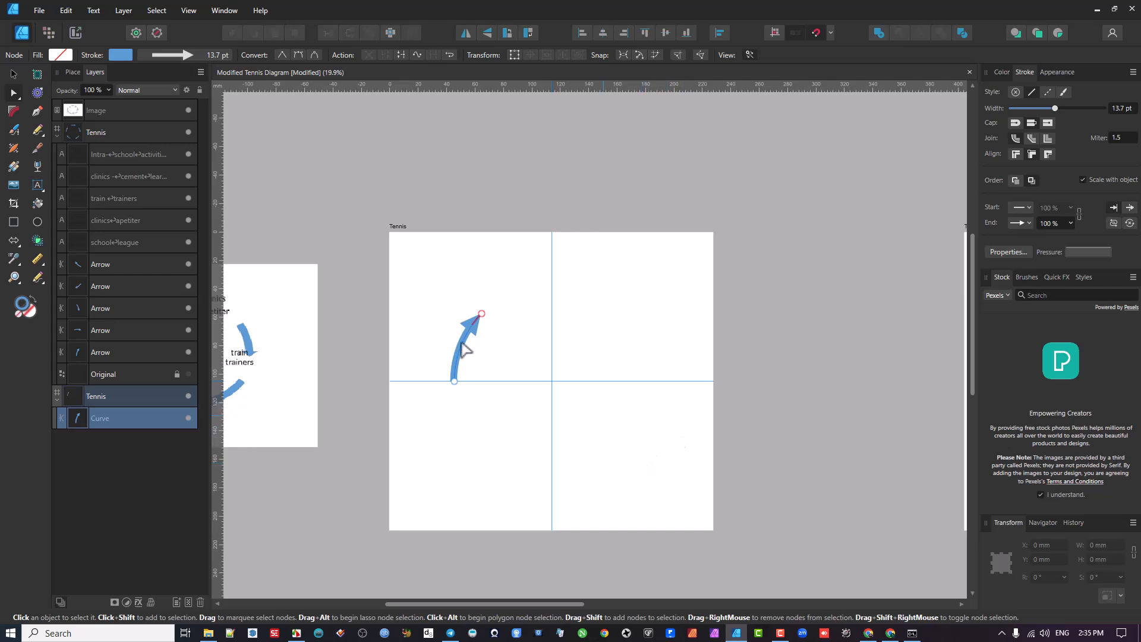
- Enable the curved arrow's transform origin and move it to the guides' crossing at X 114.1 mm, Y 105 mm
click(13, 72)
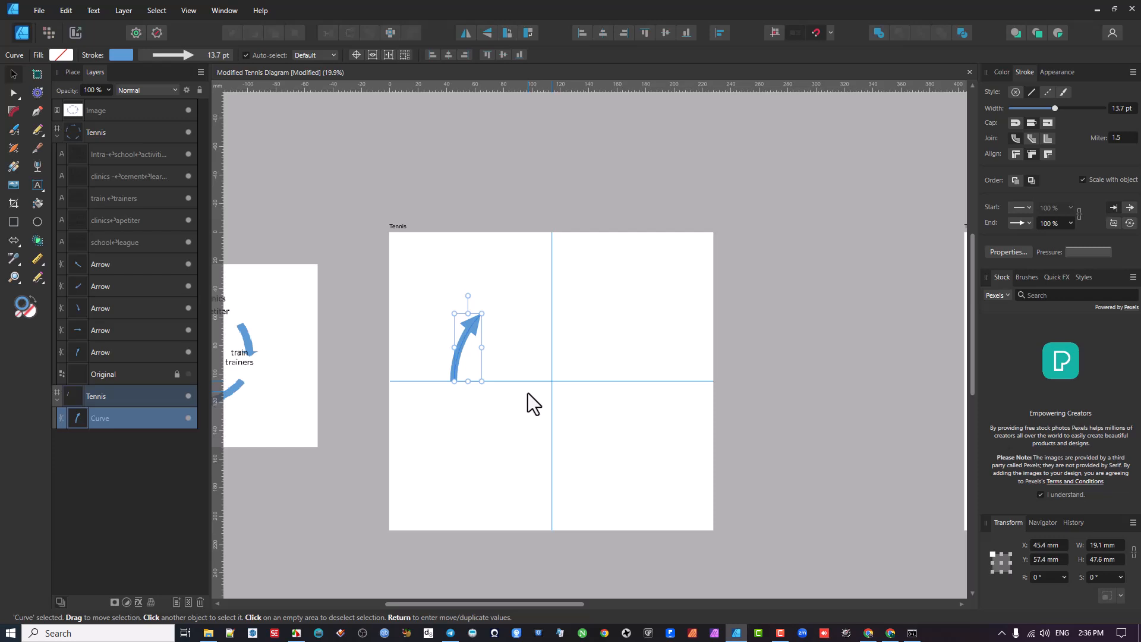
drag(482, 392, 433, 421)
scroll(457, 366, up, 2)
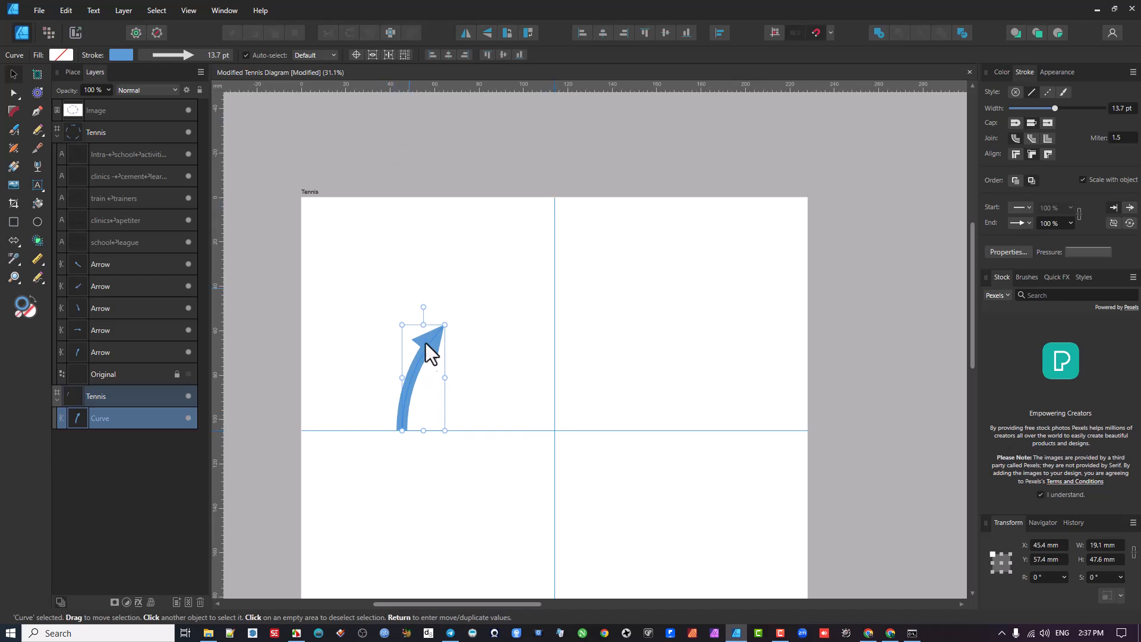
click(356, 55)
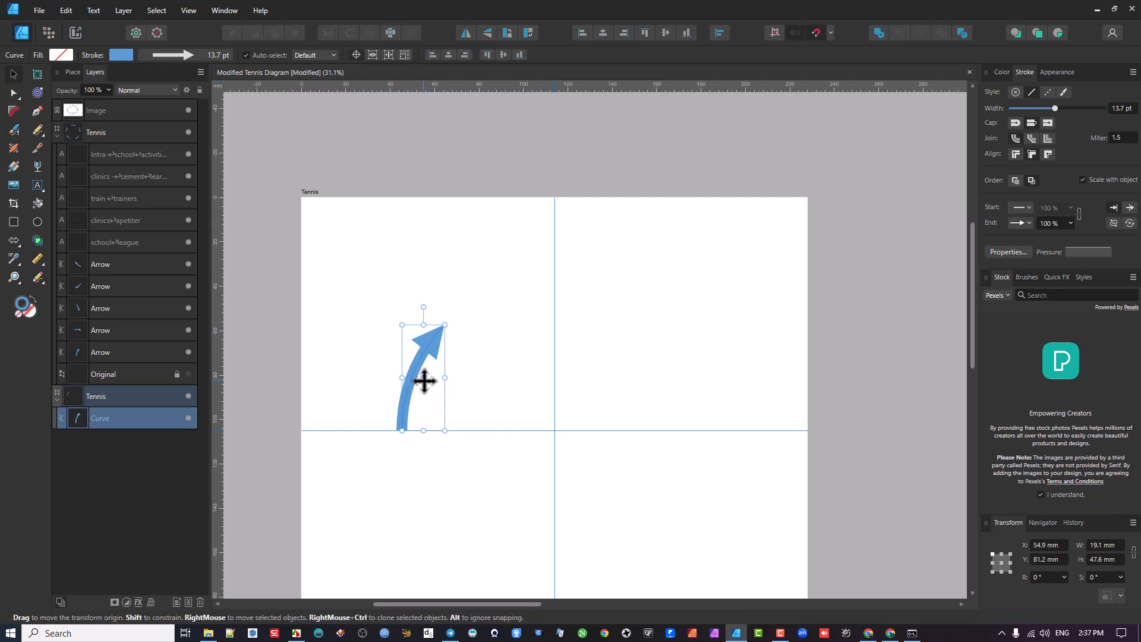
drag(424, 308, 476, 372)
double_click(476, 372)
drag(447, 389, 555, 433)
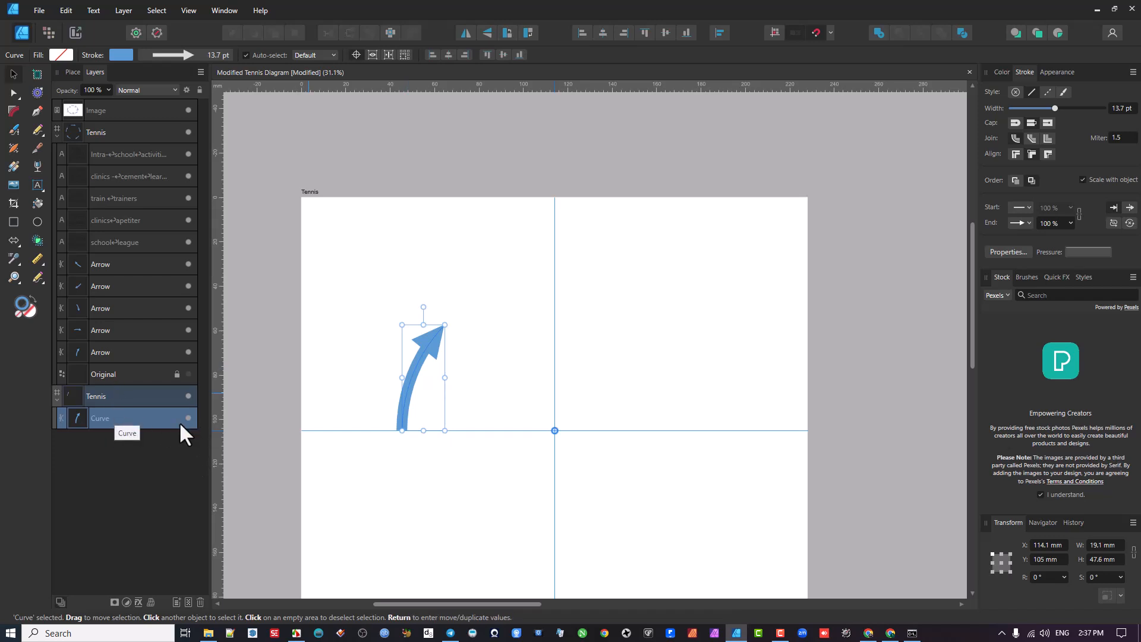
- Paste a copy of the curved arrow in place and rotate it to about -64.1° around the guides' crossing
click(134, 430)
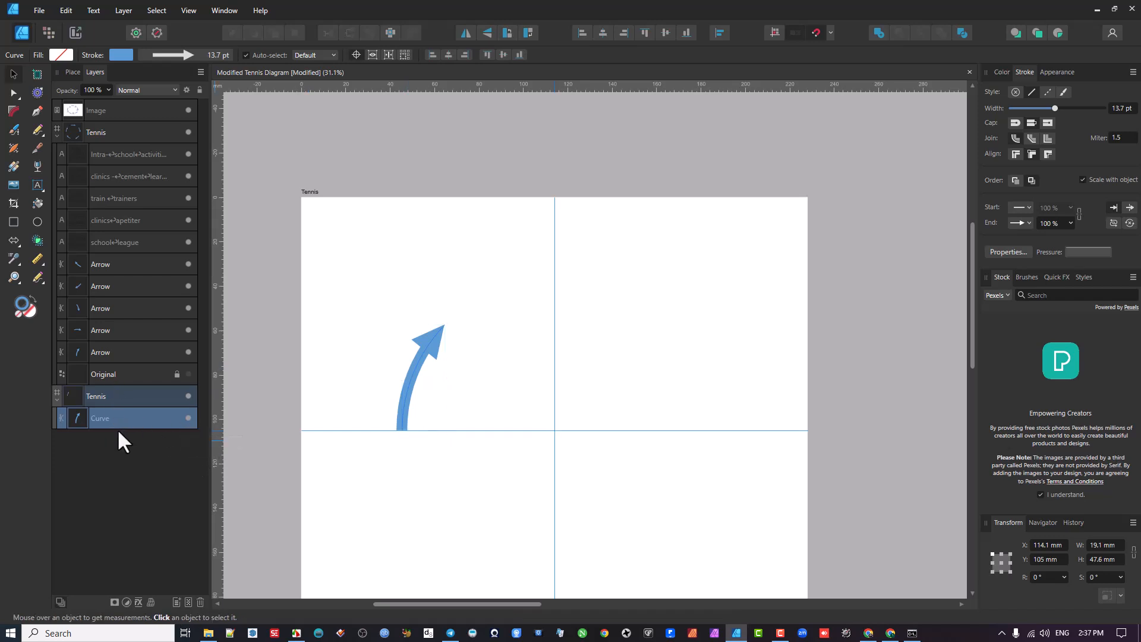
key(ctrl+v)
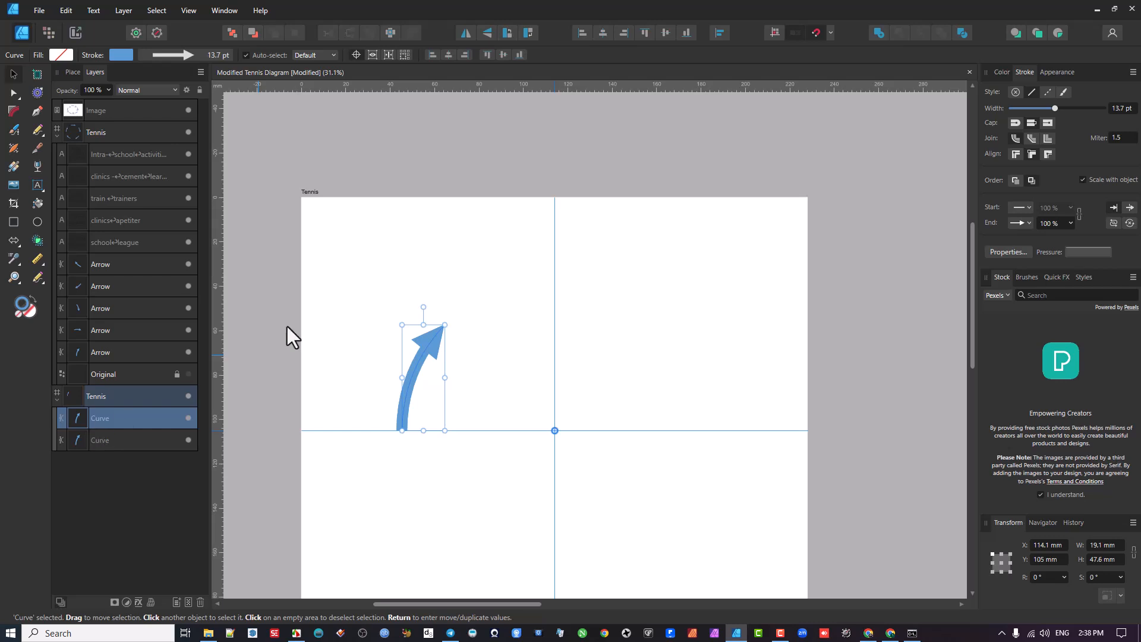
drag(423, 305, 601, 289)
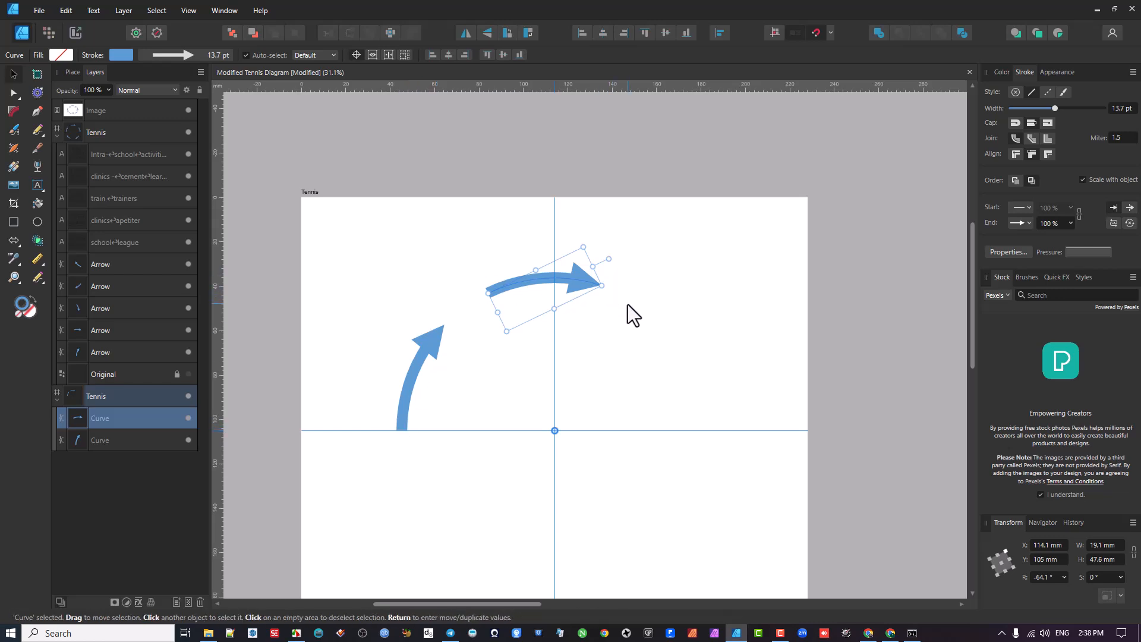
- Power-duplicate the rotated arrow three times, repeating its rotation around the guides' crossing to continue the ring
key(ctrl+j)
key(ctrl+j)
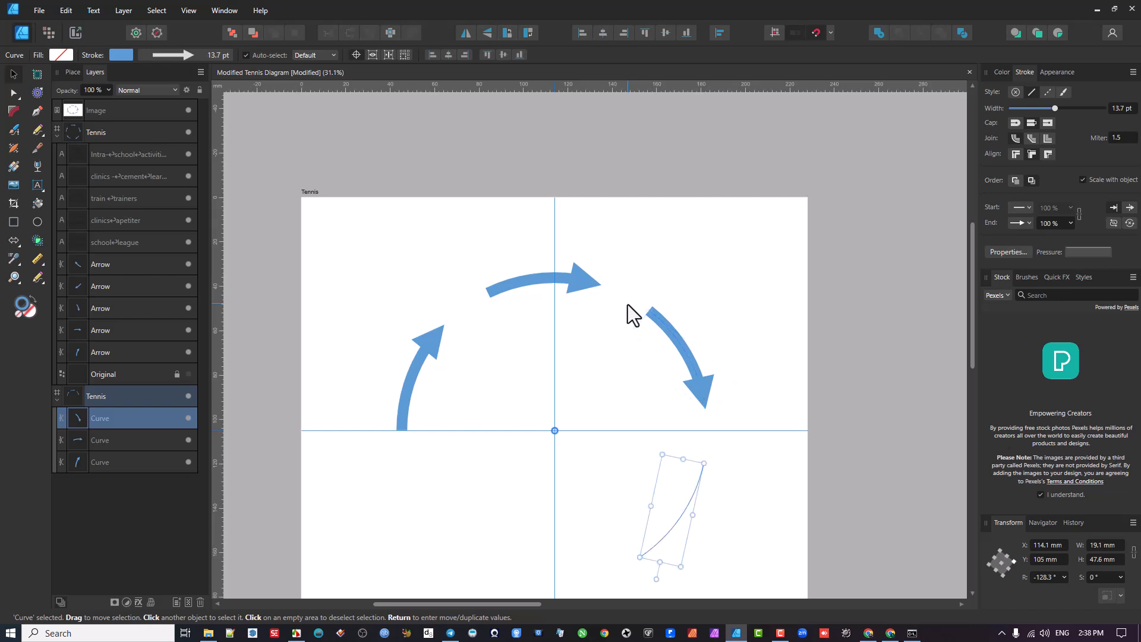
key(ctrl+j)
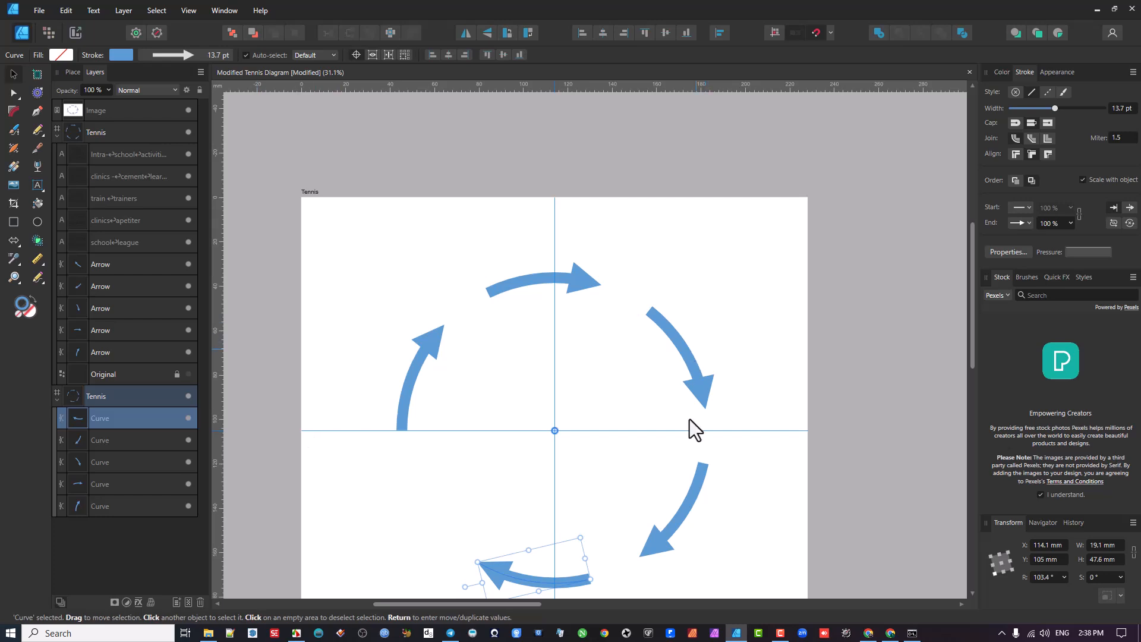
- Rotate the lower-left, lower-right and top arrows around the guides' crossing to even out their spacing, the top one to about -67.5°
scroll(619, 461, down, 1)
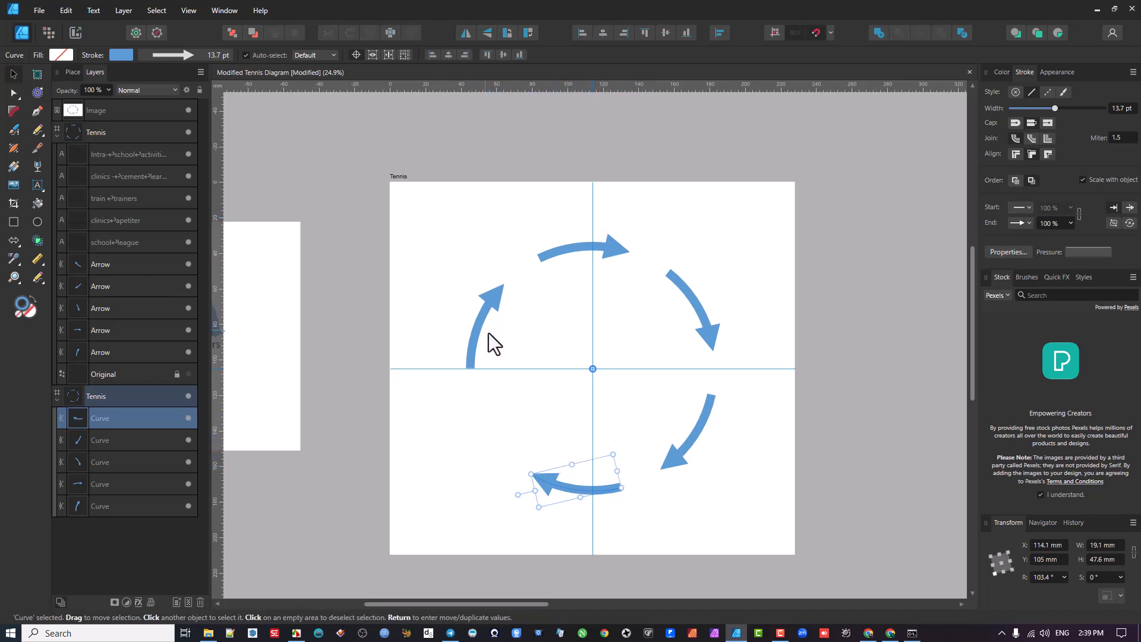
drag(573, 324, 665, 352)
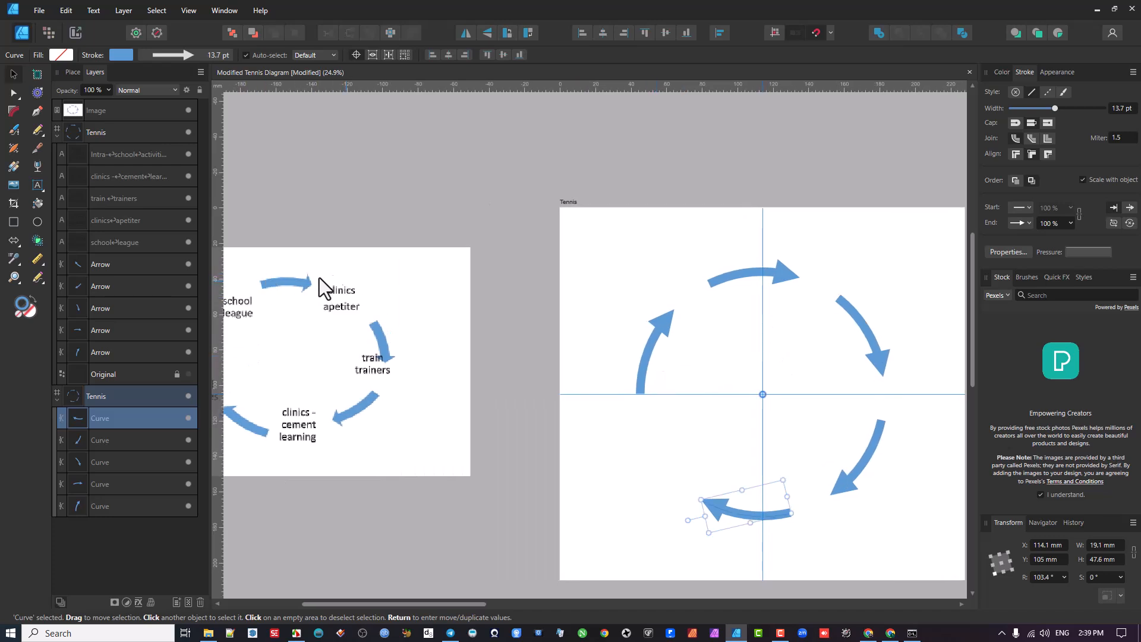
drag(780, 391, 647, 362)
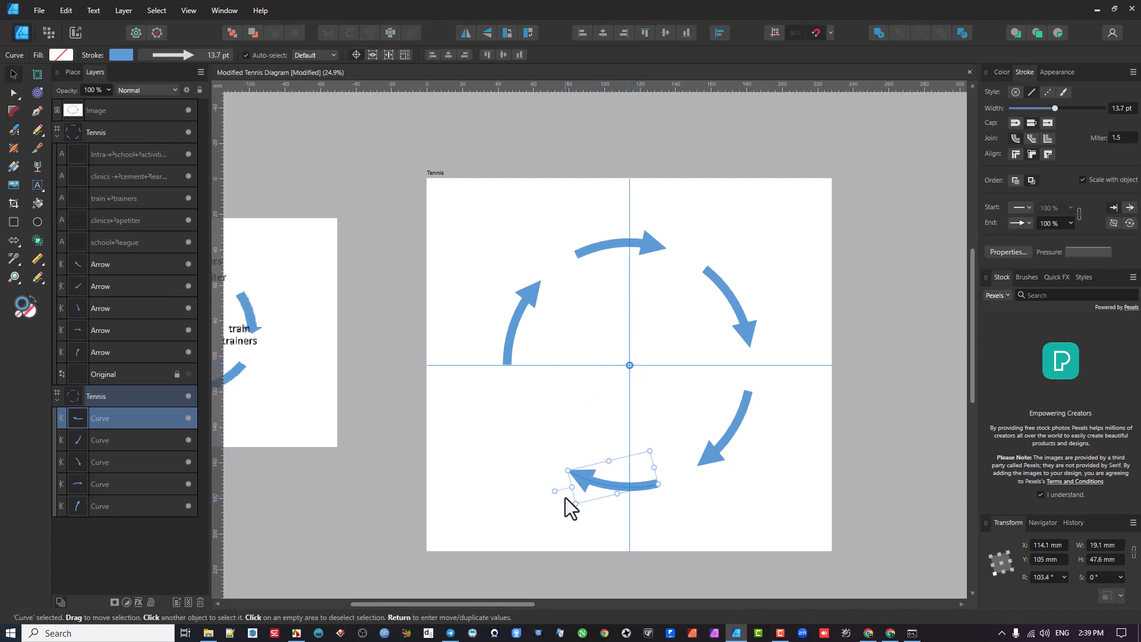
drag(554, 491, 486, 446)
click(725, 443)
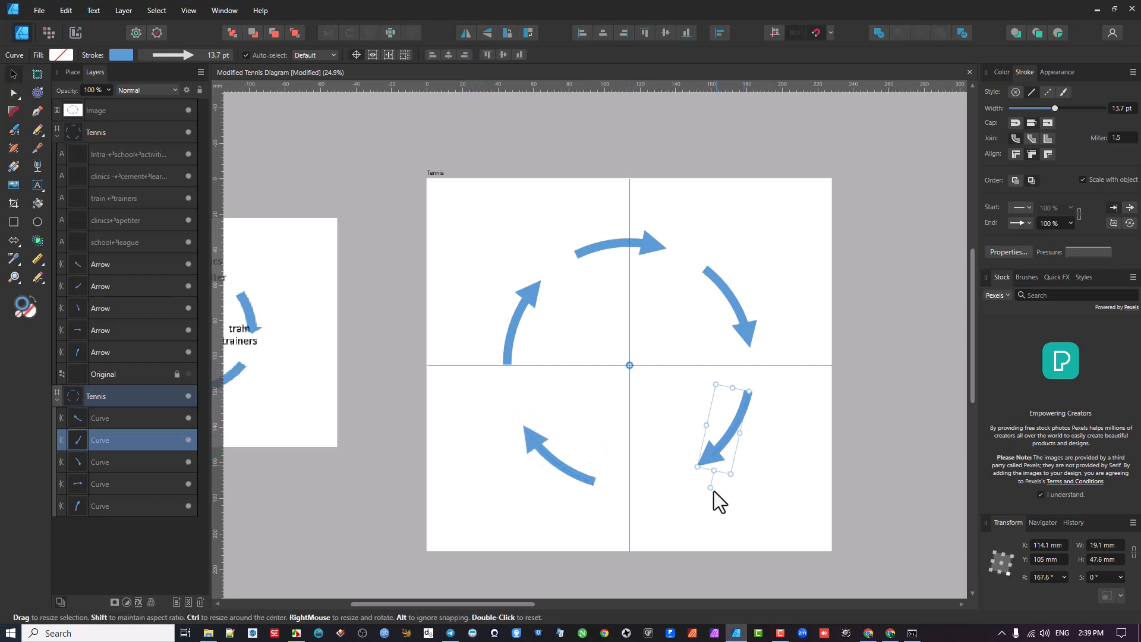
drag(713, 486, 684, 501)
click(640, 255)
drag(683, 227, 683, 225)
- Try to shorten the left arrow by inserting a node midway along its shaft and deleting the nodes at its tail end
scroll(519, 321, up, 5)
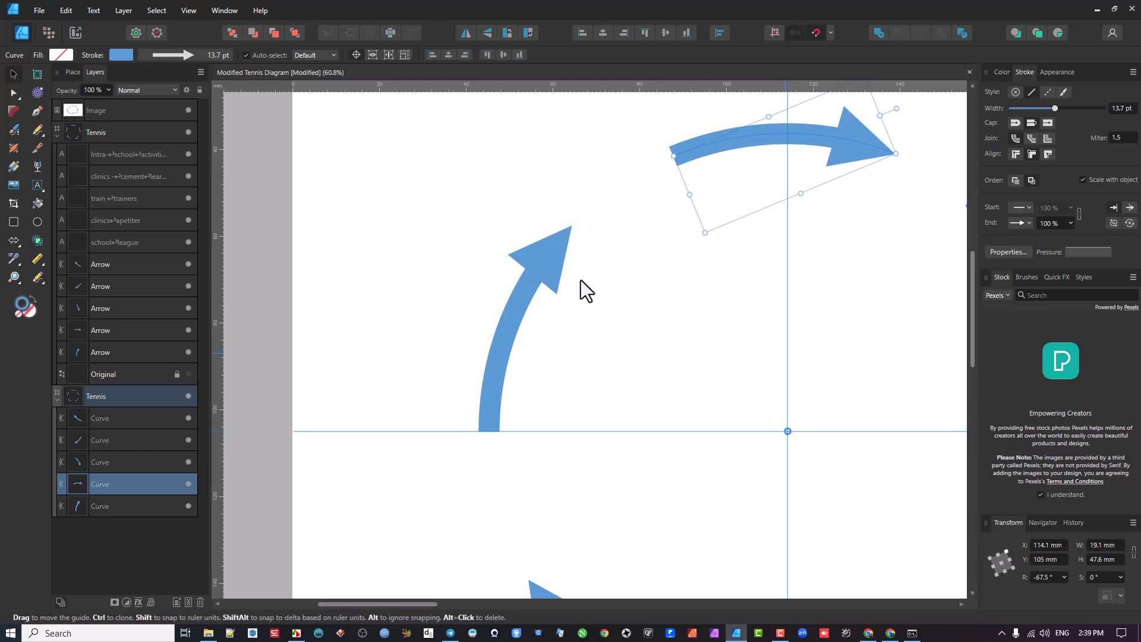
scroll(590, 264, down, 3)
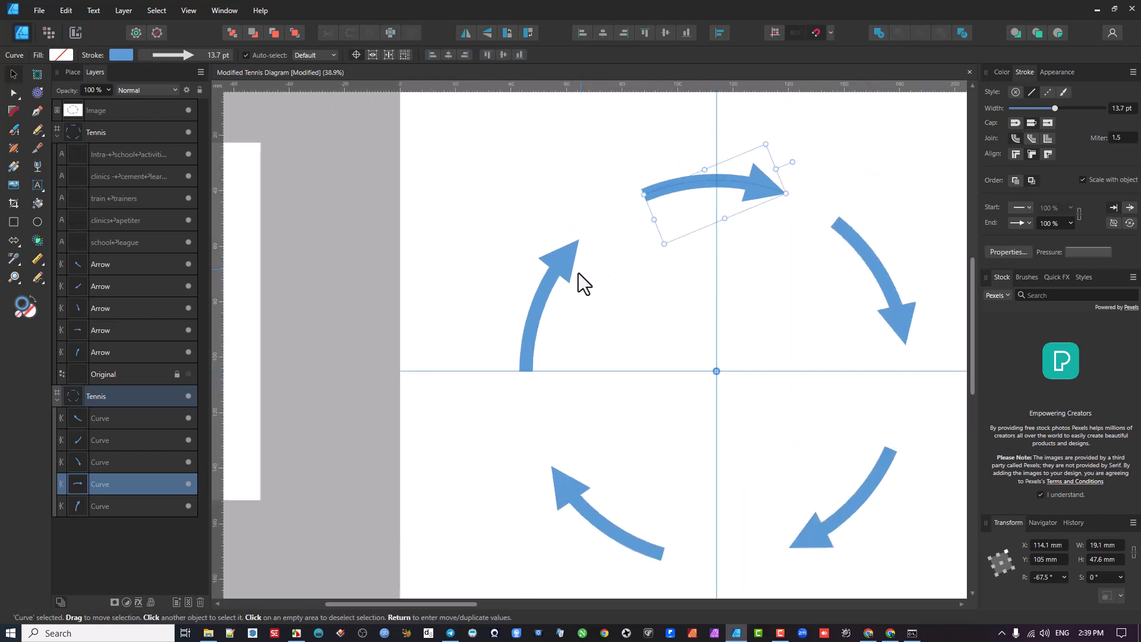
click(544, 286)
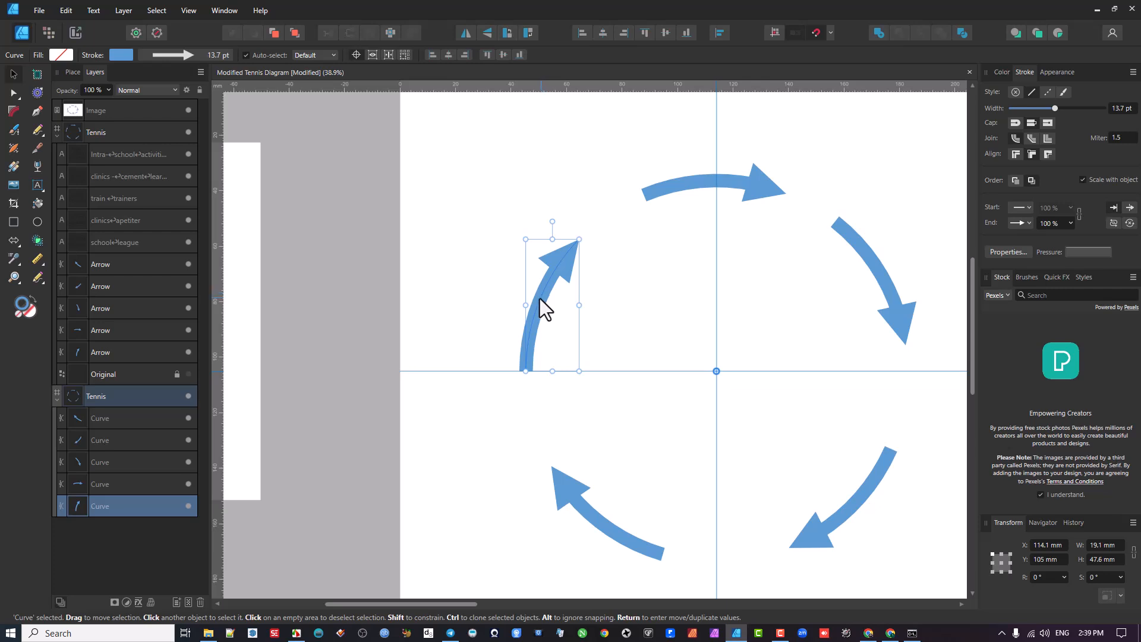
click(13, 95)
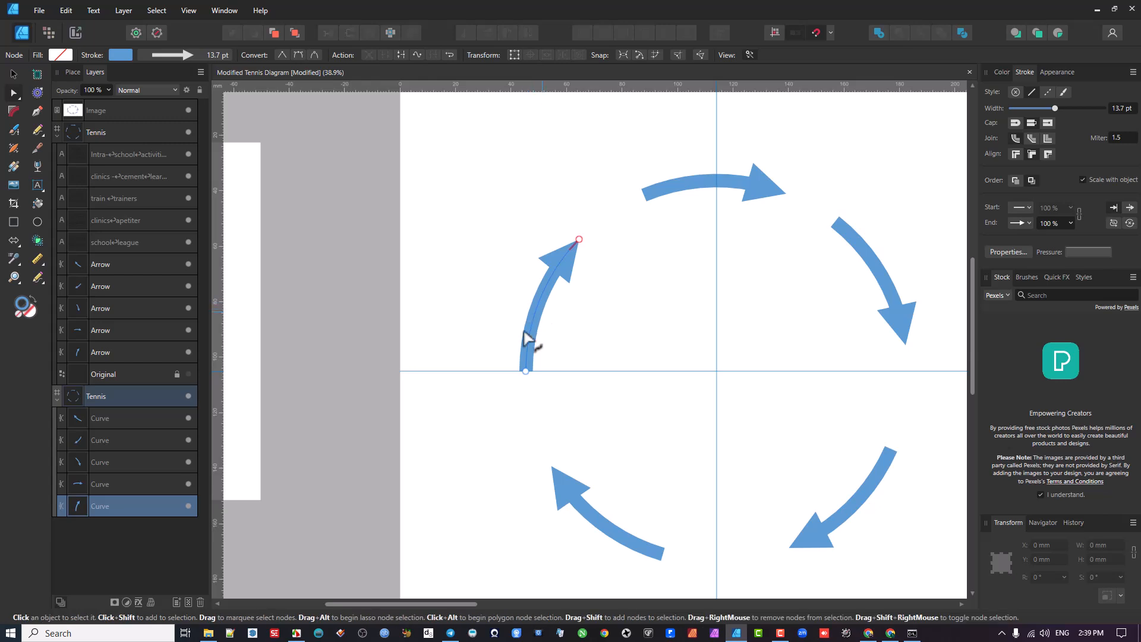
scroll(524, 331, up, 3)
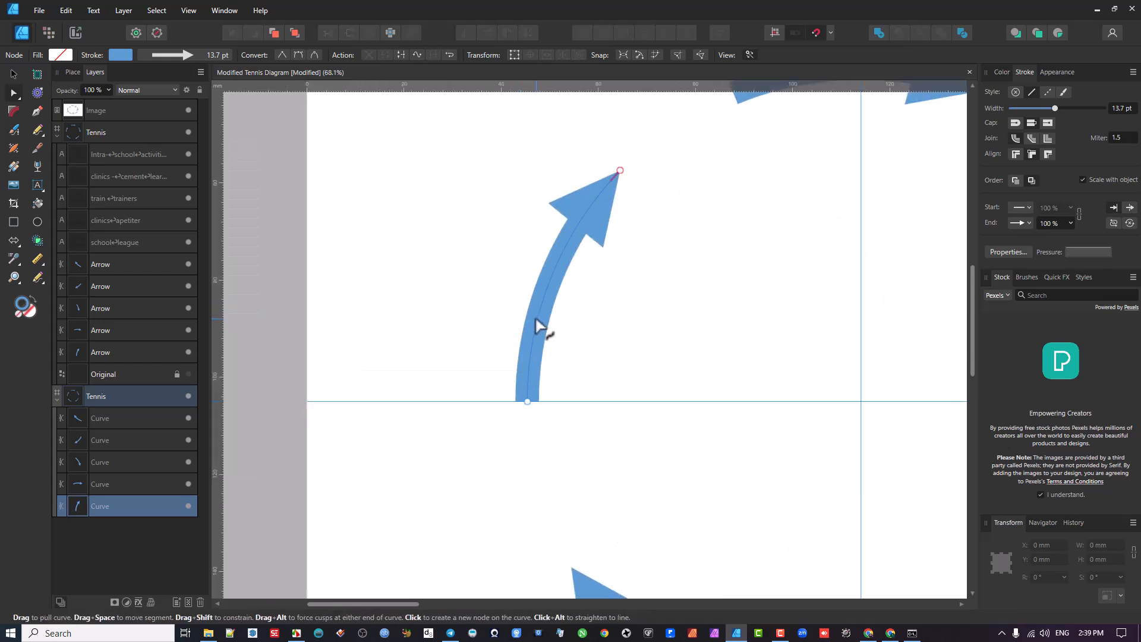
click(537, 320)
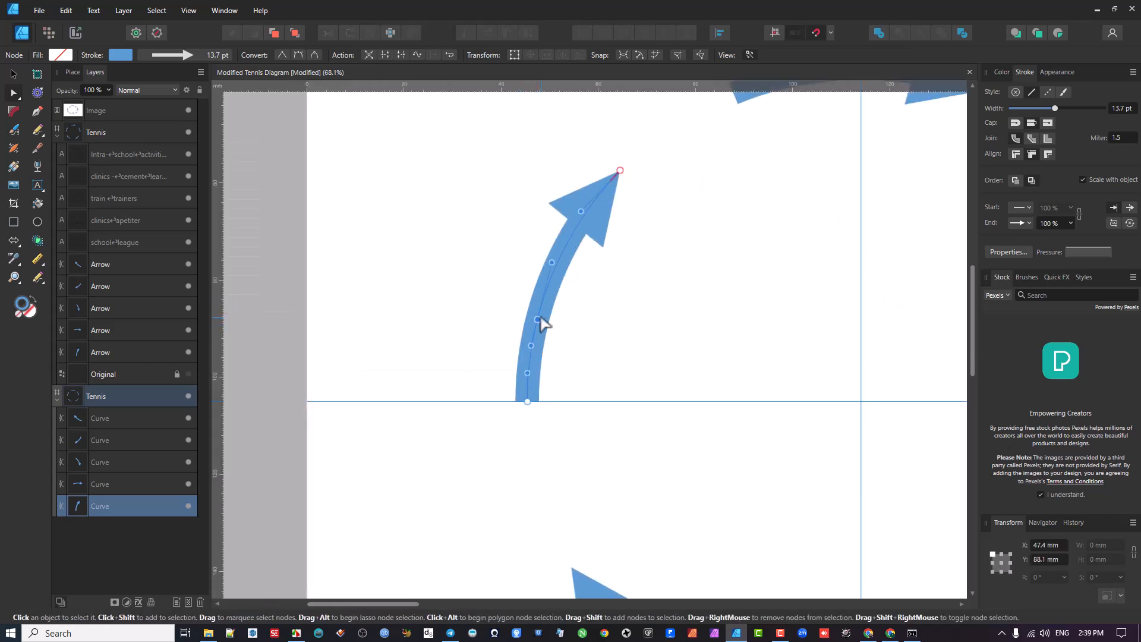
drag(516, 389, 542, 428)
key(Delete)
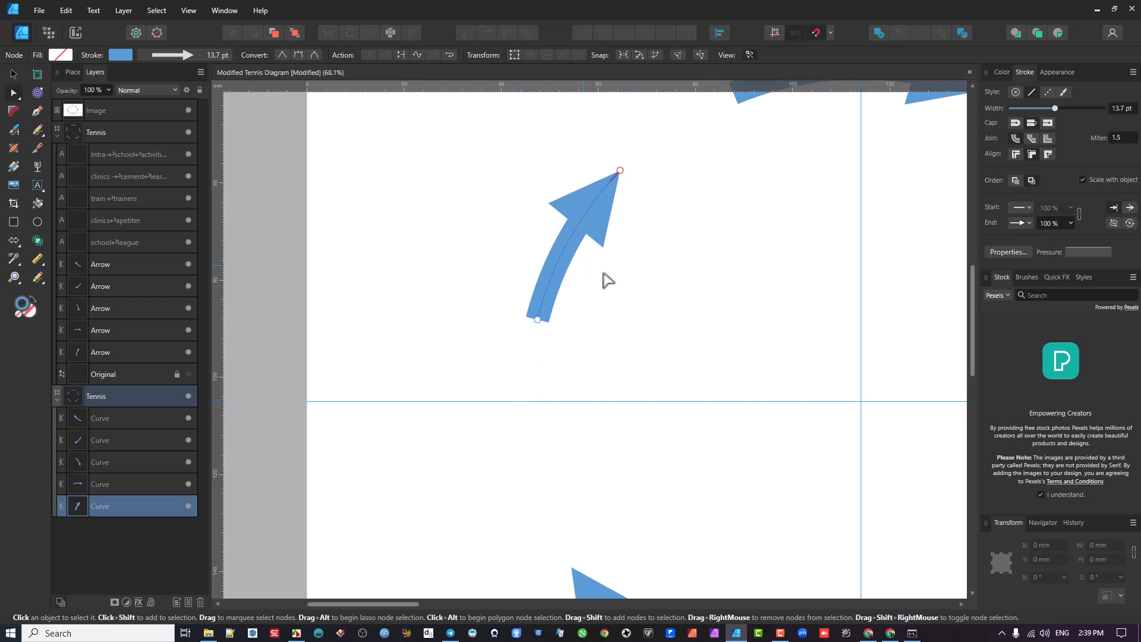
- Undo the node changes that shortened the left arrow
scroll(597, 276, down, 3)
scroll(600, 283, down, 4)
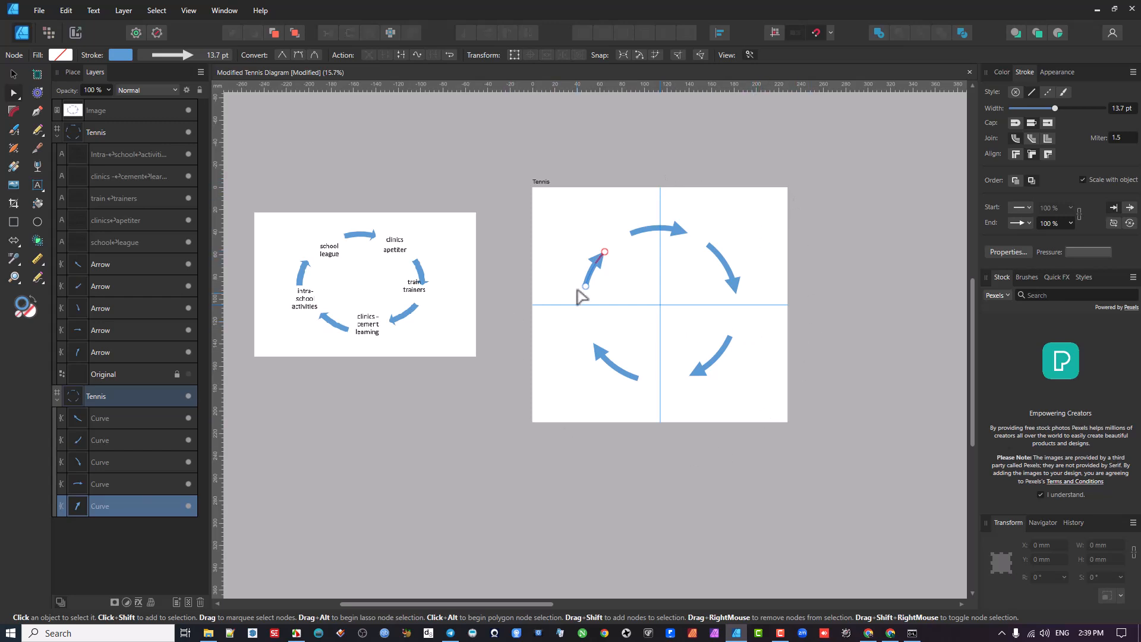
key(ctrl+z)
key(ctrl+z)
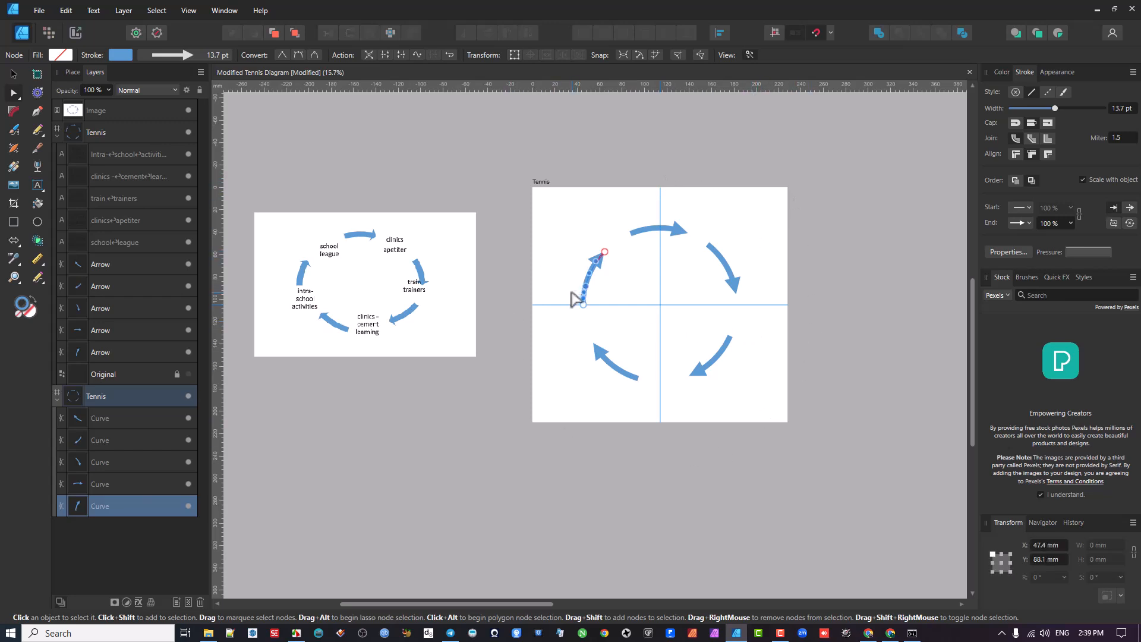
scroll(575, 299, up, 4)
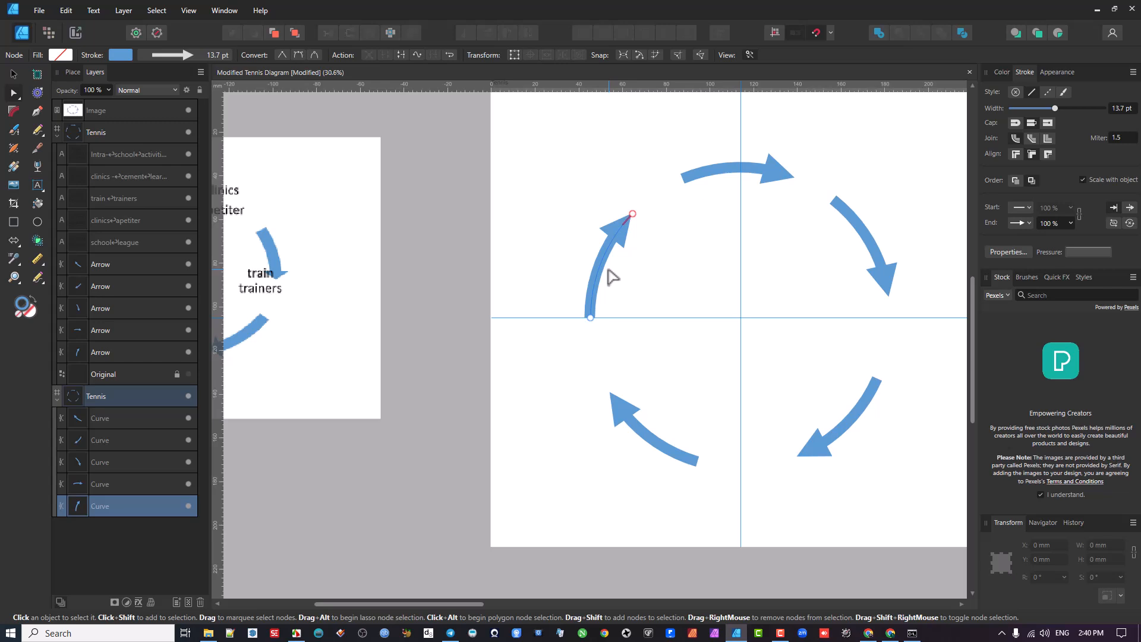
scroll(708, 283, down, 2)
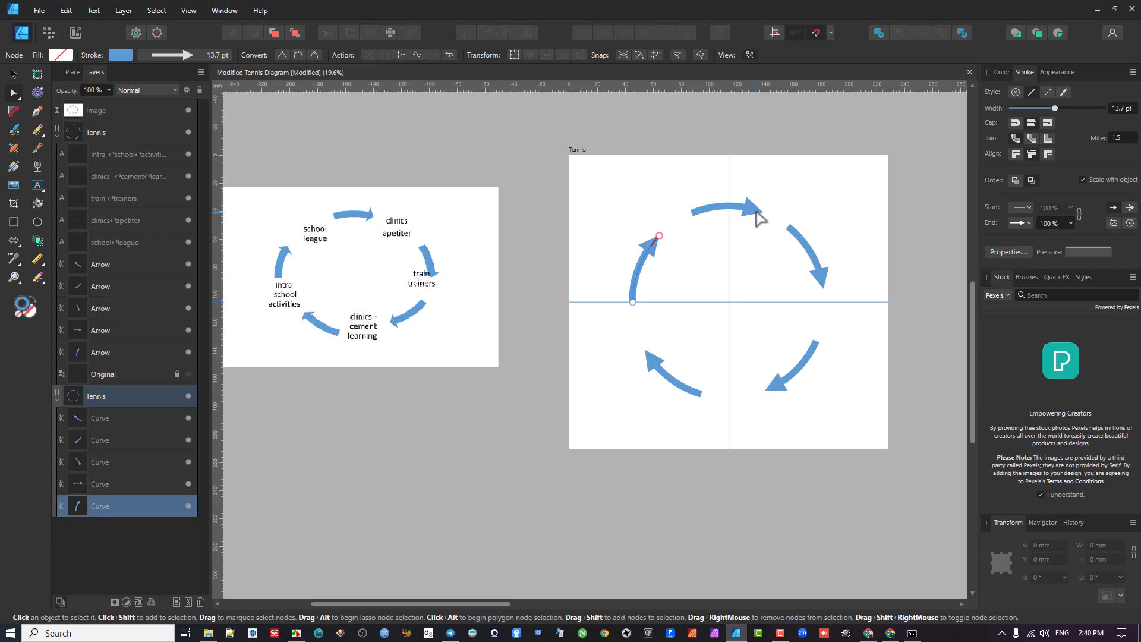
scroll(759, 217, up, 2)
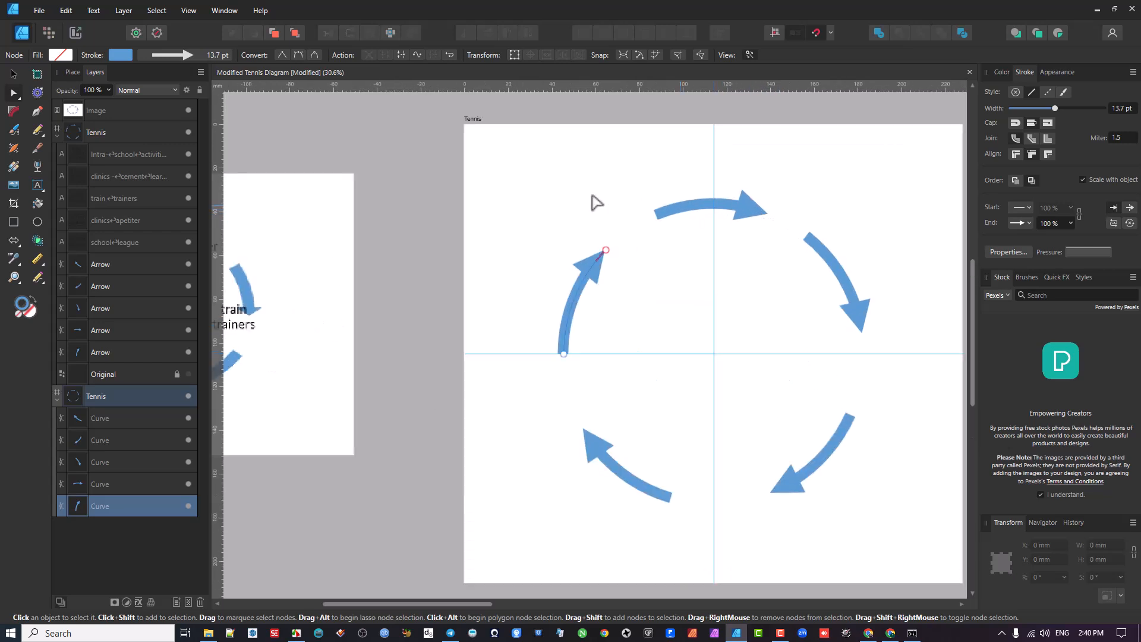
- Add a Triangle arrowhead to the start of the top arrow
click(13, 72)
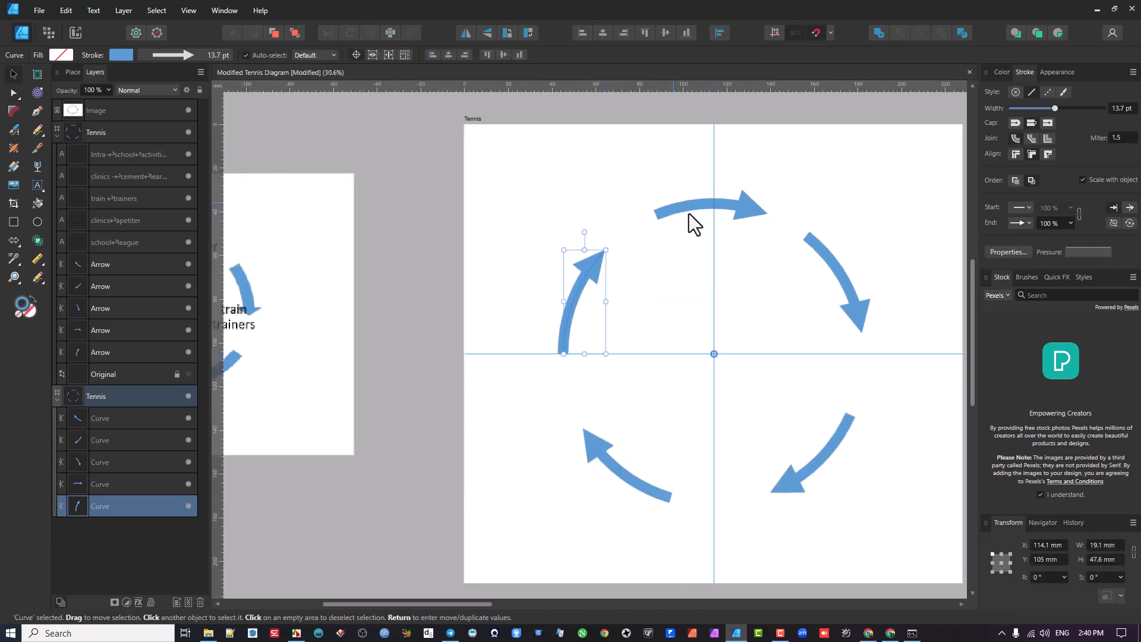
click(724, 205)
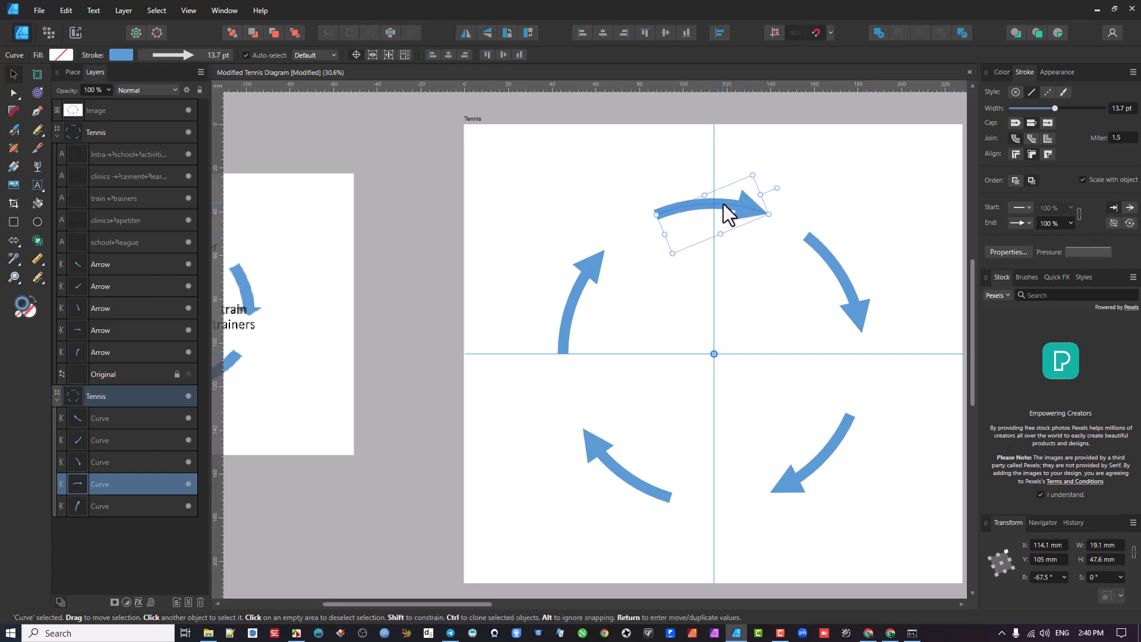
key(a)
key(v)
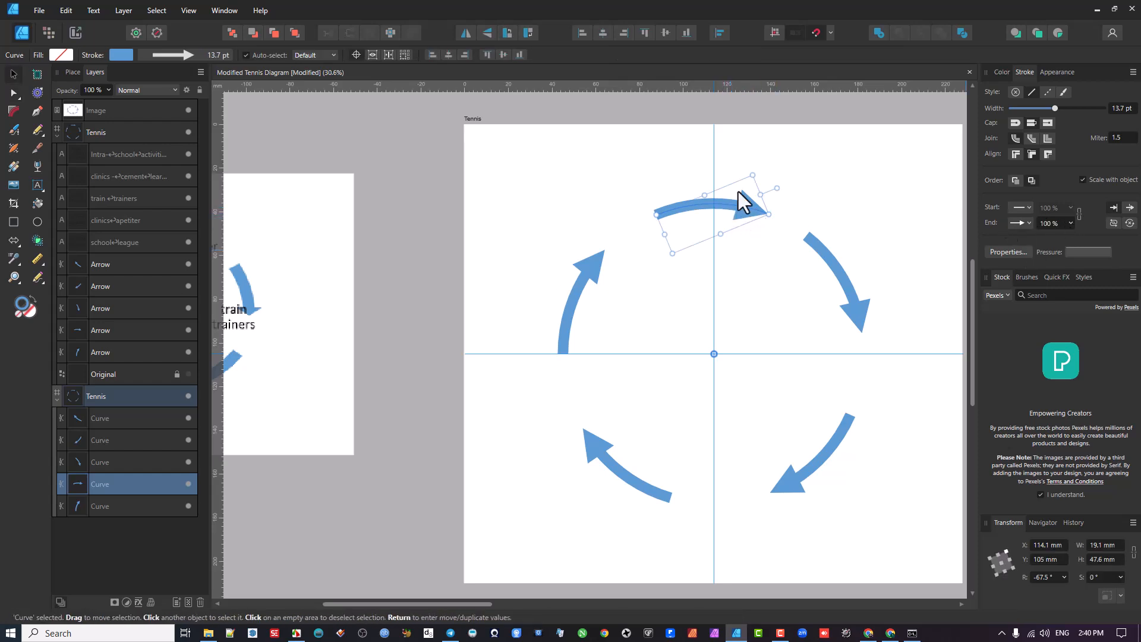
click(1027, 207)
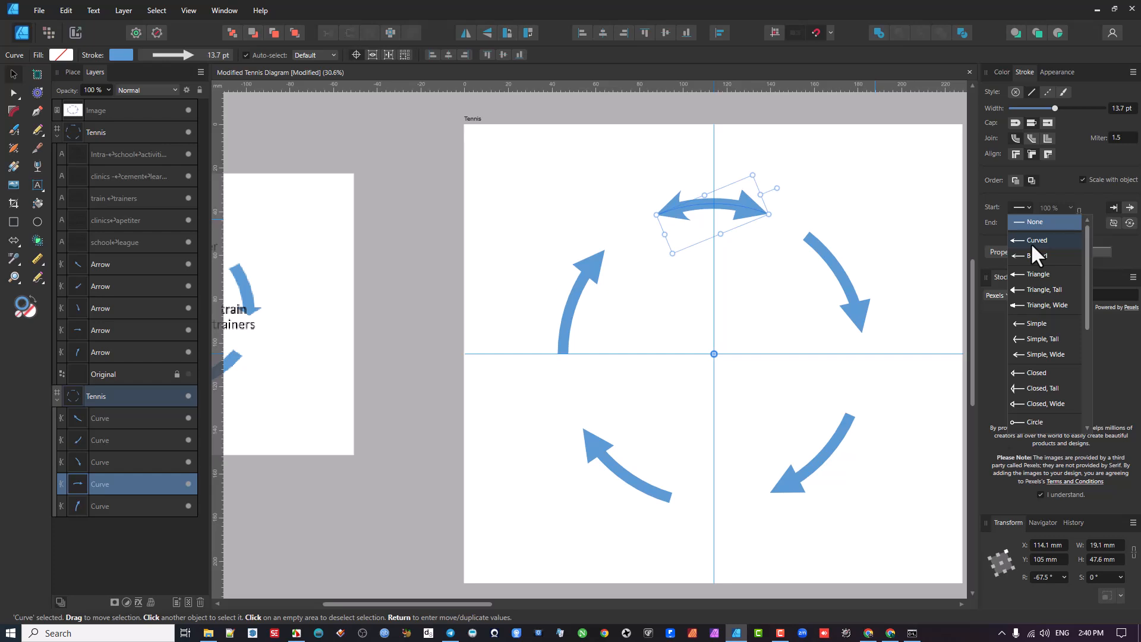
click(1025, 276)
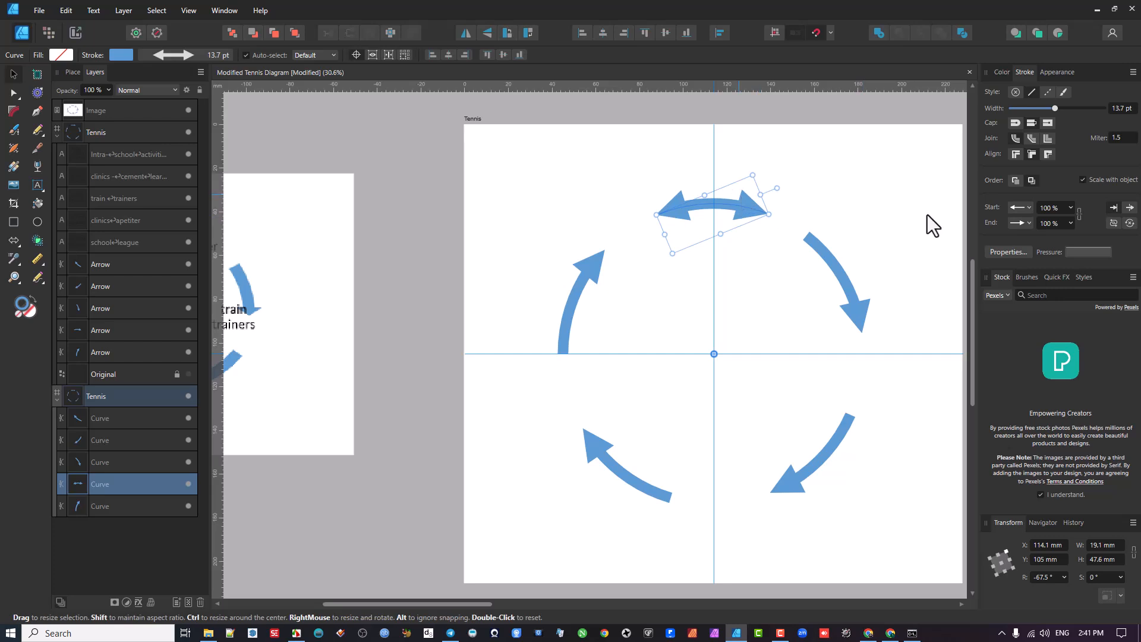
- Try smaller arrowhead scales such as 85 % on the top double-headed arrow and set the scale back to 100 %
click(1069, 206)
drag(1064, 221, 1061, 223)
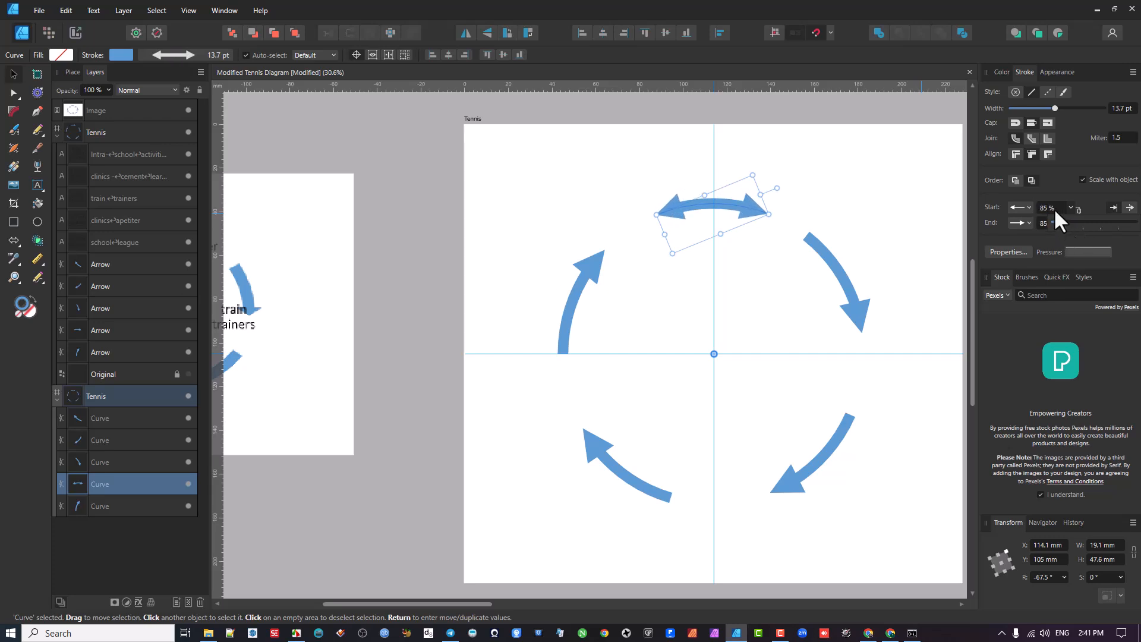
click(1060, 226)
text(100)
key(Return)
click(1070, 207)
mouse_move(1066, 220)
mouse_down()
mouse_move(1046, 224)
mouse_move(1064, 229)
mouse_up()
click(1056, 209)
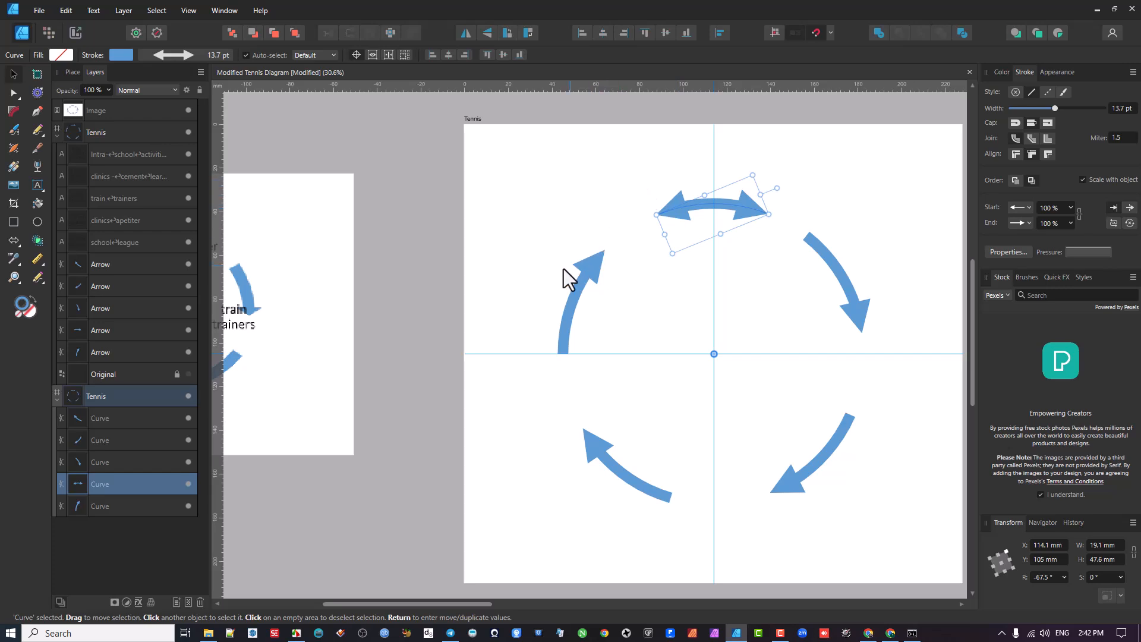
- Set the top arrow's stroke miter limit to 5
click(1121, 137)
text(5)
key(Return)
- Set the top arrow's start arrowhead to None and deselect the arrow
click(1030, 208)
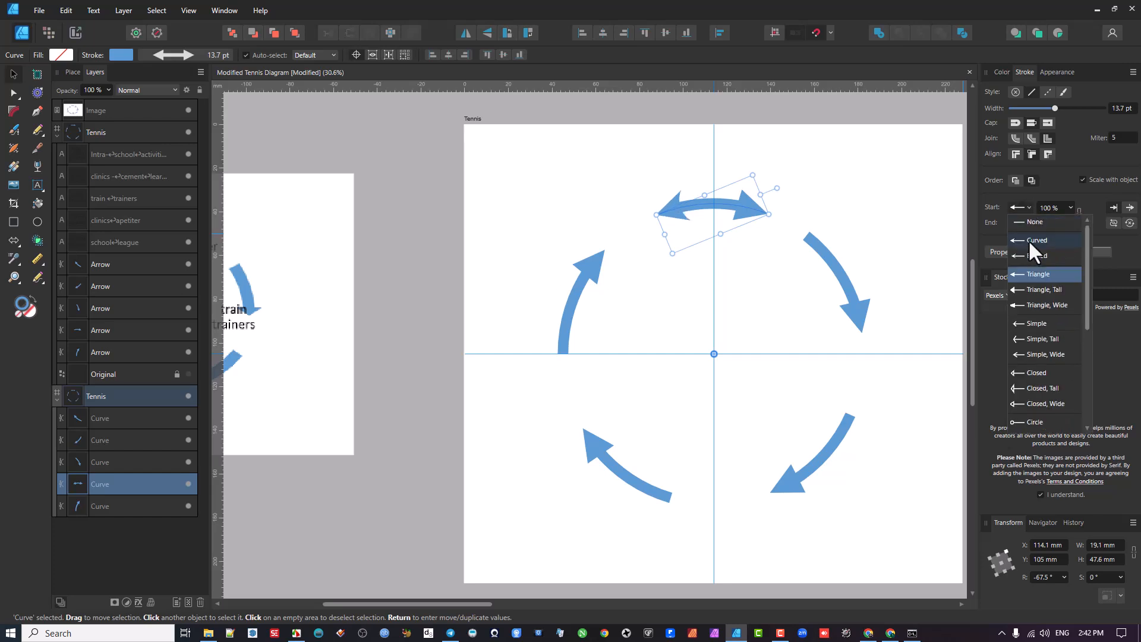
click(1025, 222)
click(627, 572)
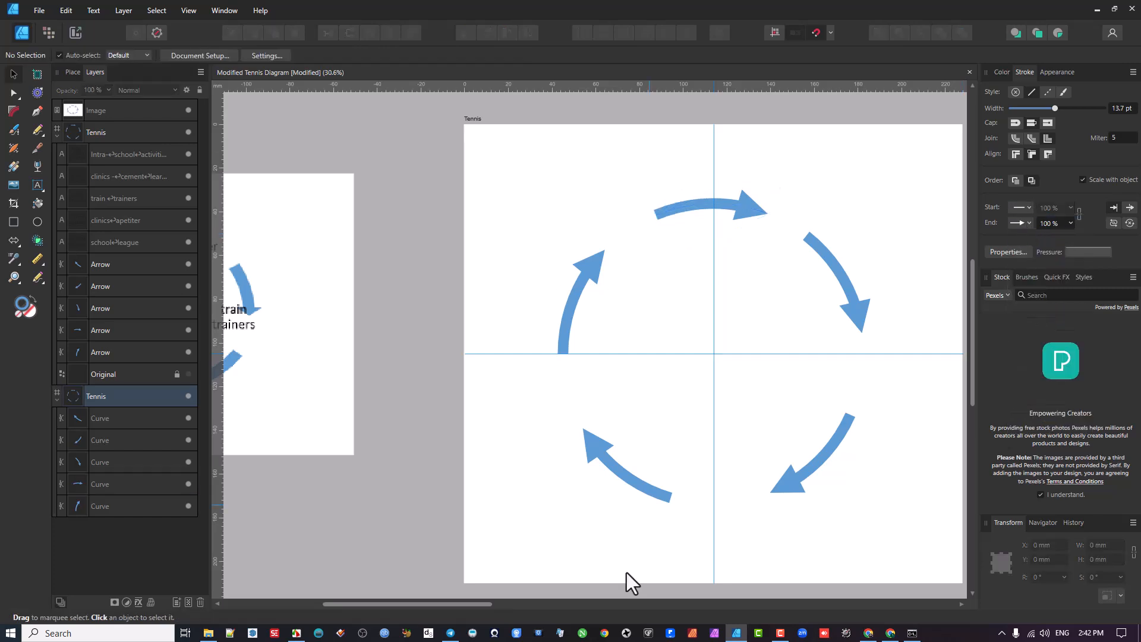